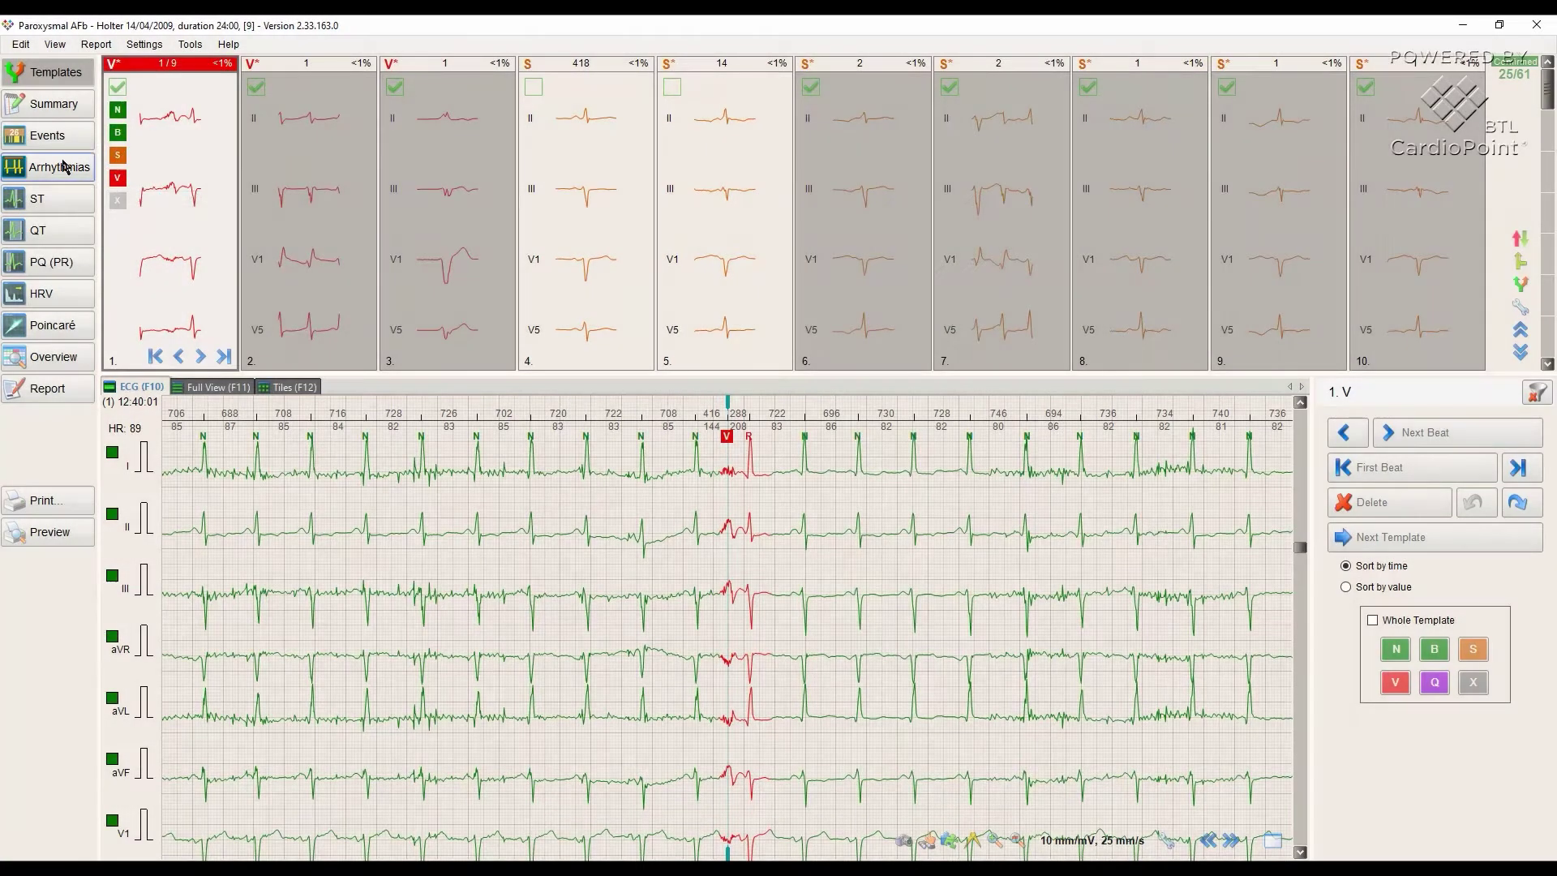
# Show the arrhythmia AF relief map and page it forward to the 20:40–20:55 stretch.
pyautogui.click(65, 166)
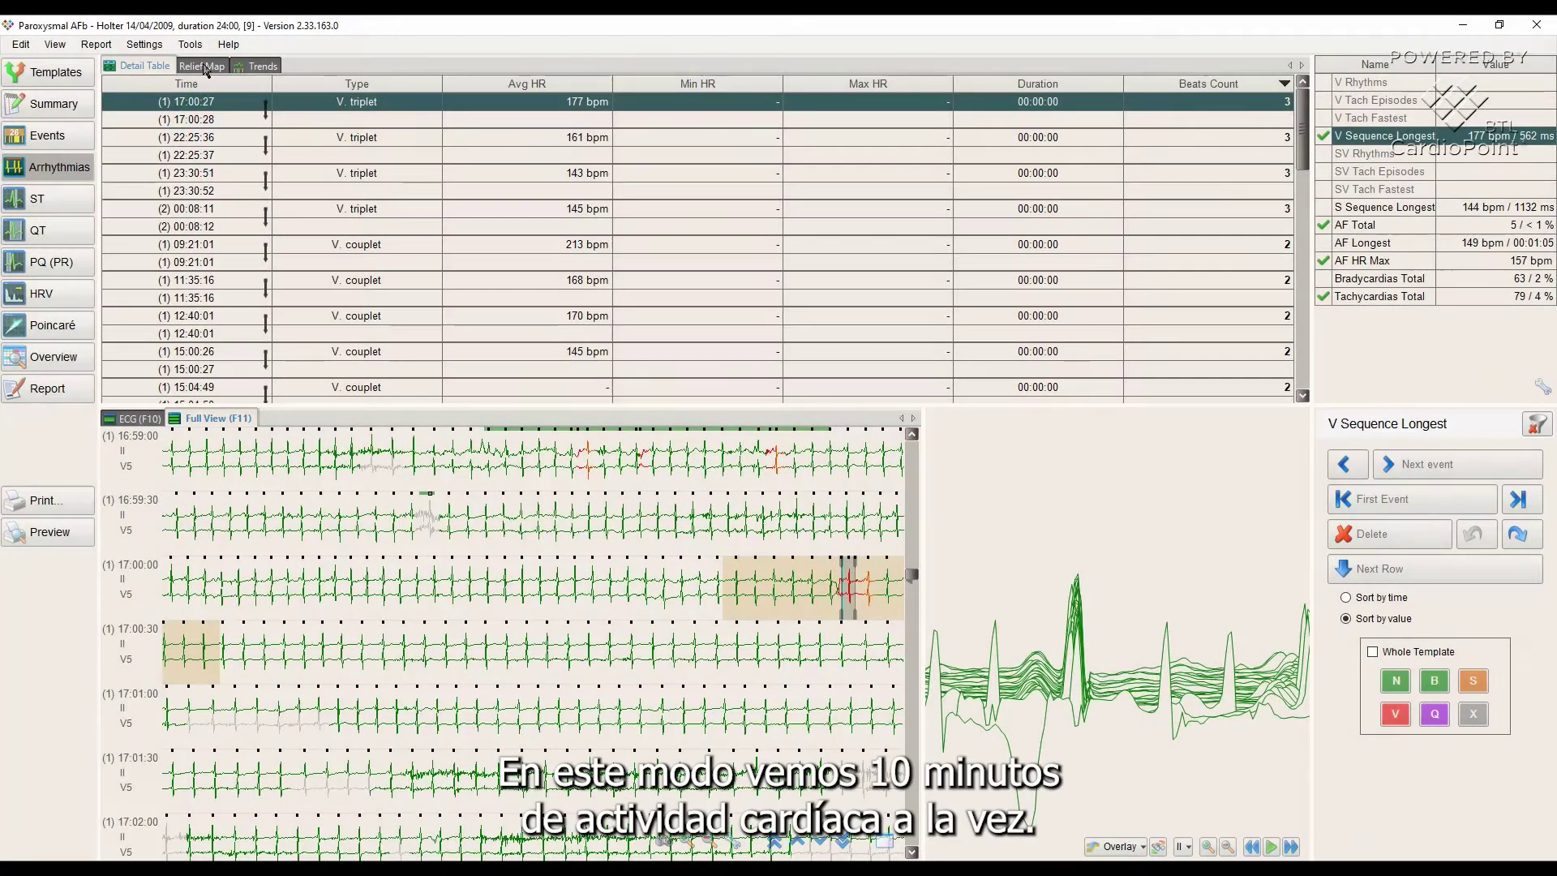
pyautogui.click(205, 70)
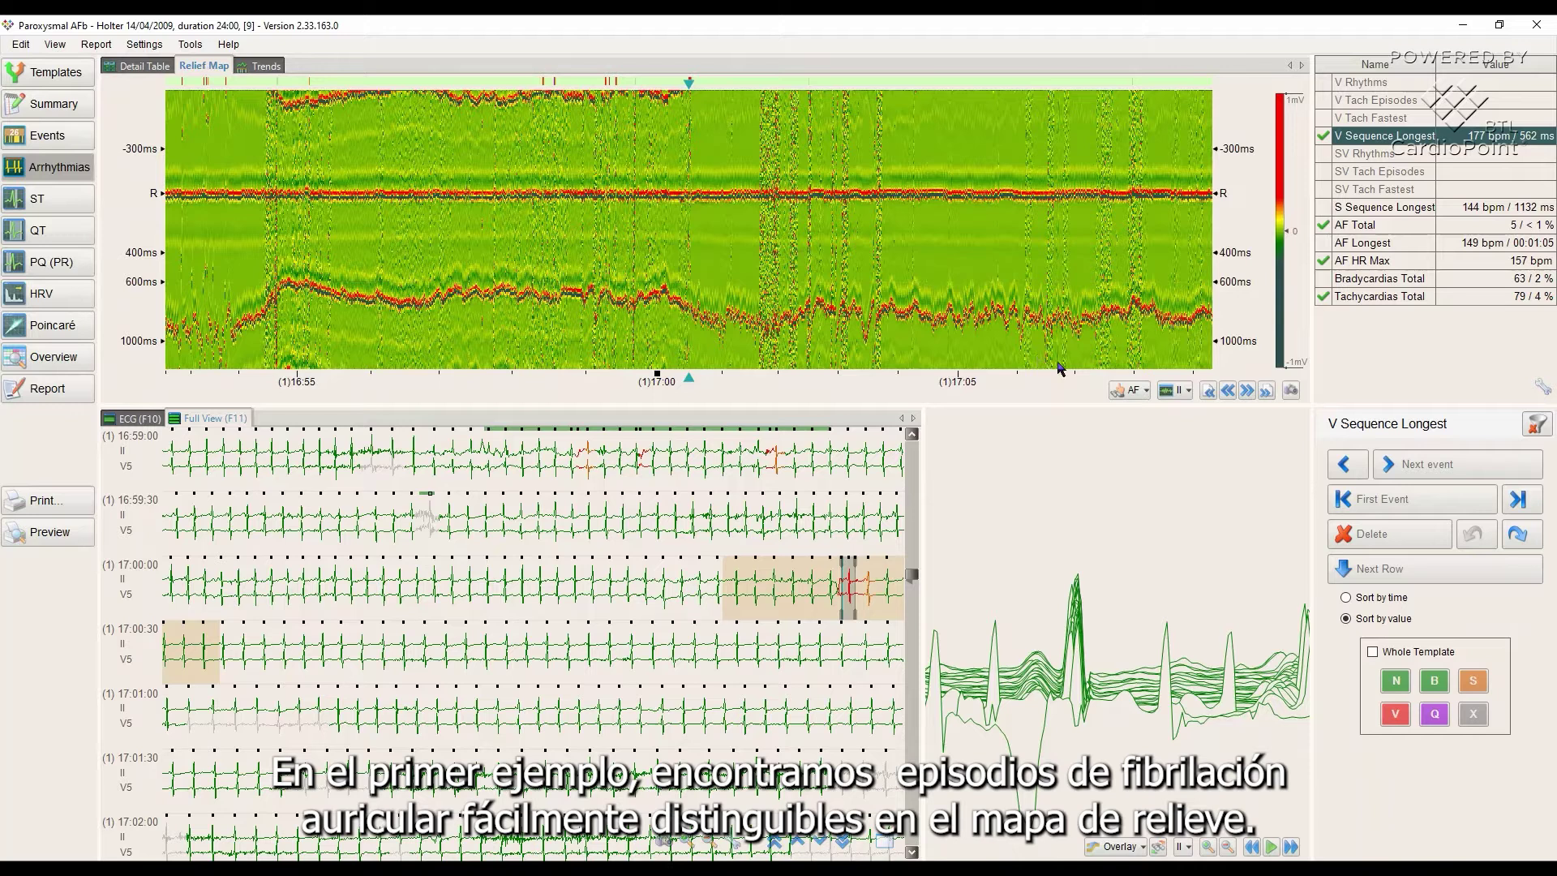
pyautogui.click(1247, 393)
pyautogui.click(1247, 393)
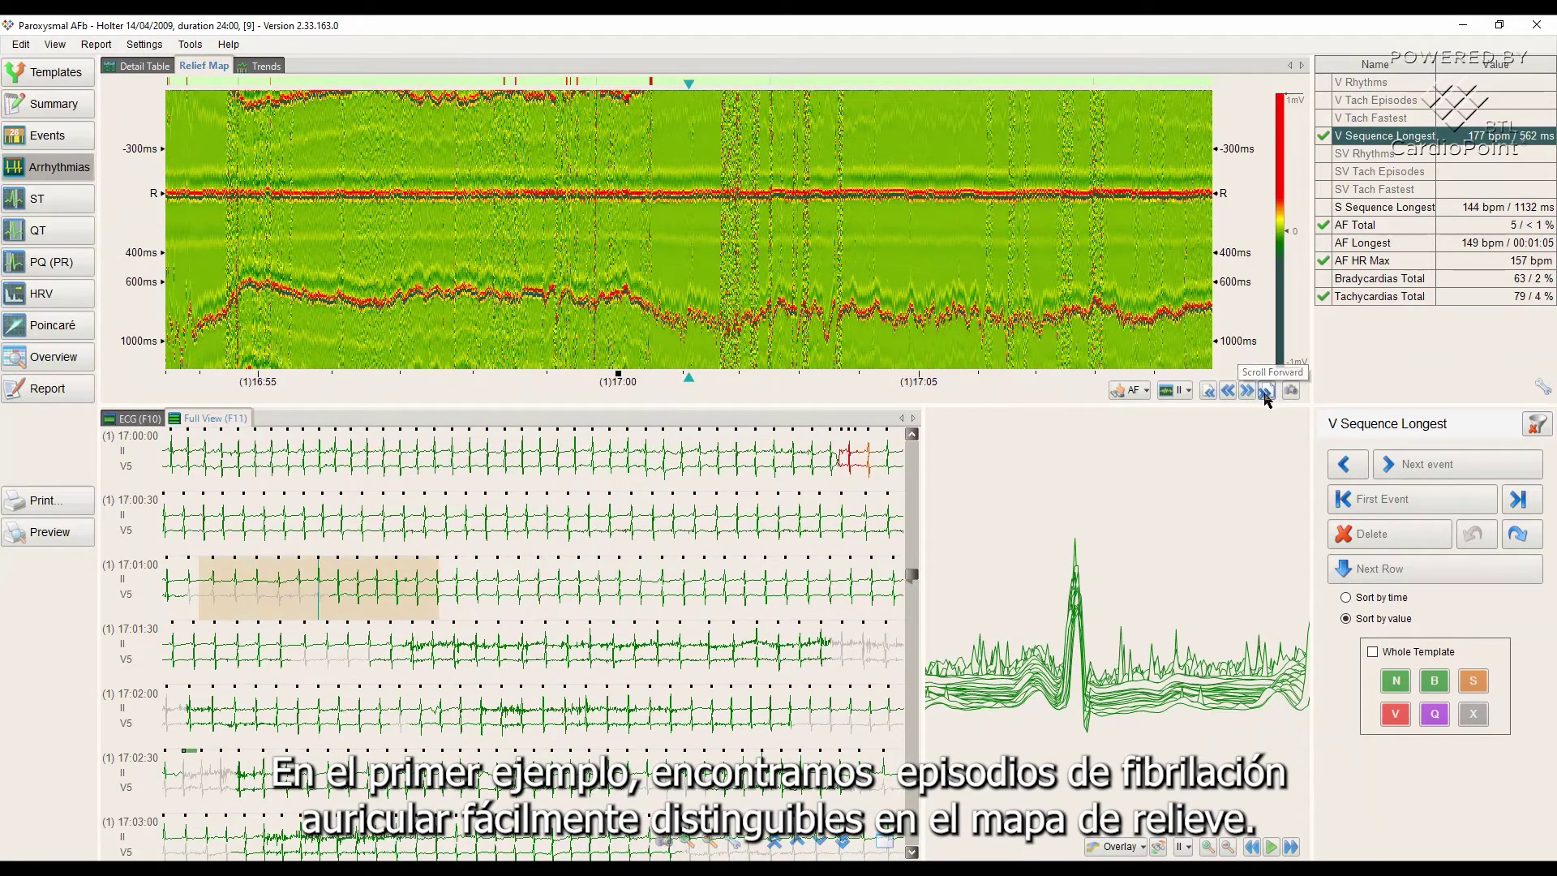
pyautogui.click(1266, 392)
pyautogui.click(1266, 393)
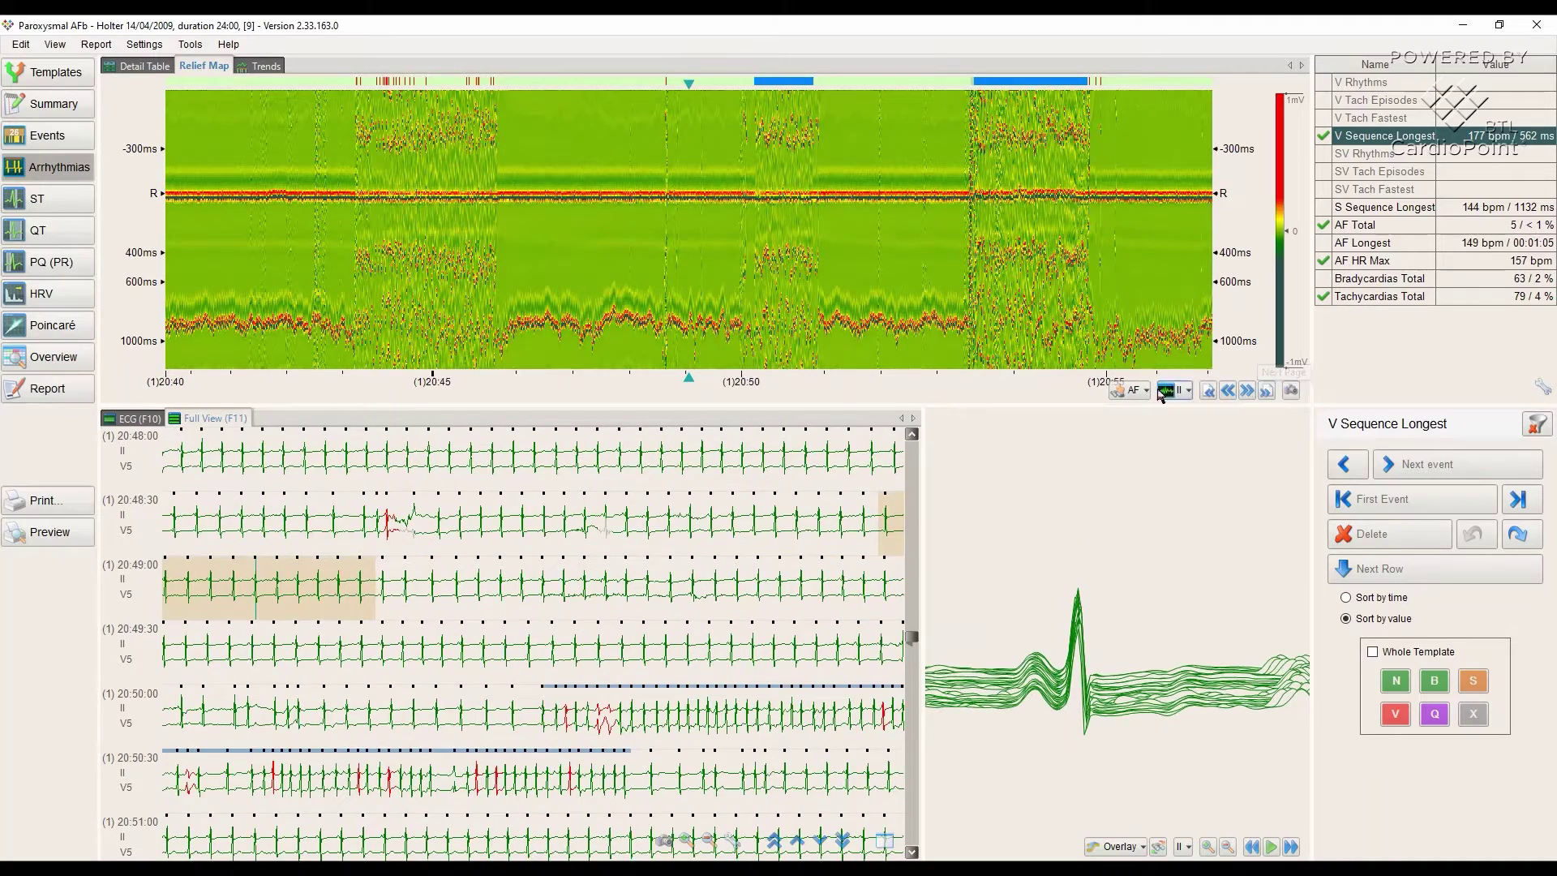
# Inspect the ECG at about 20:50:30, 20:53:30 and 20:54 on the relief map.
pyautogui.click(794, 214)
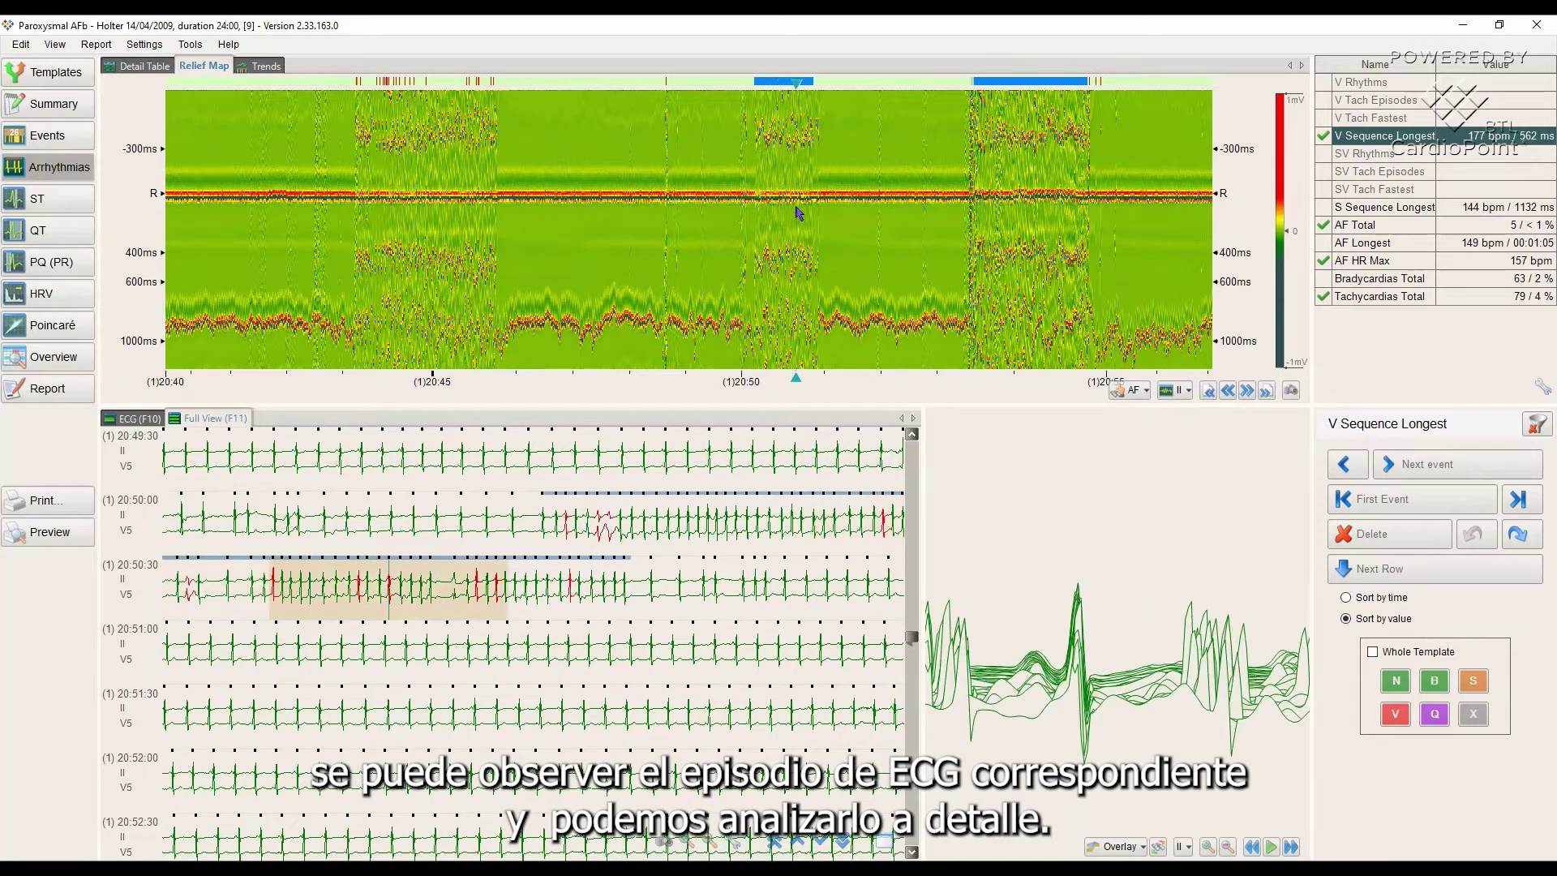
pyautogui.click(990, 243)
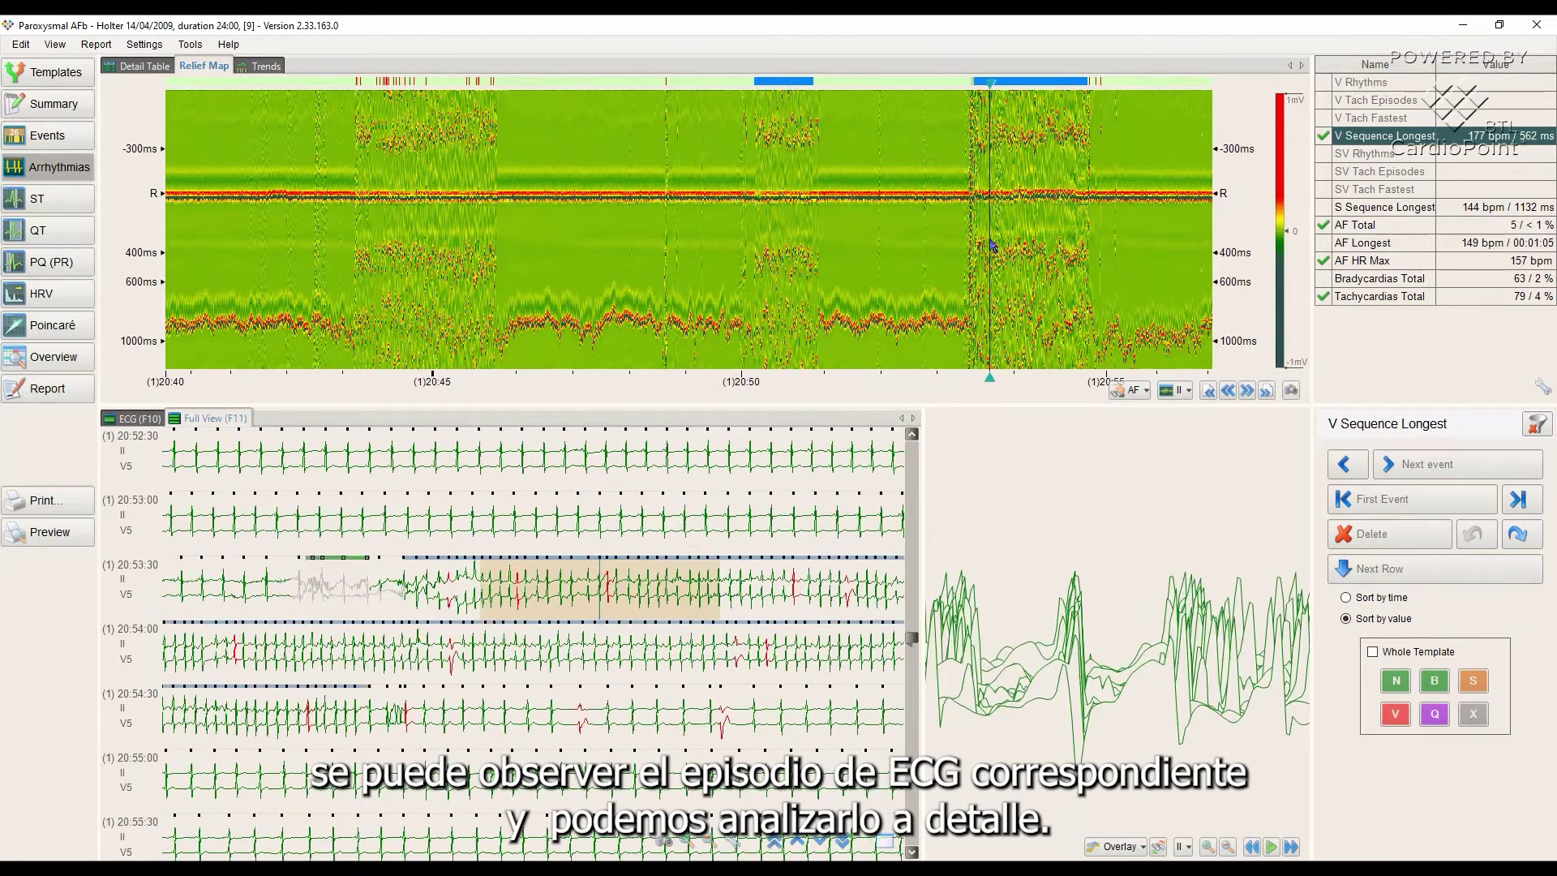
pyautogui.click(1070, 234)
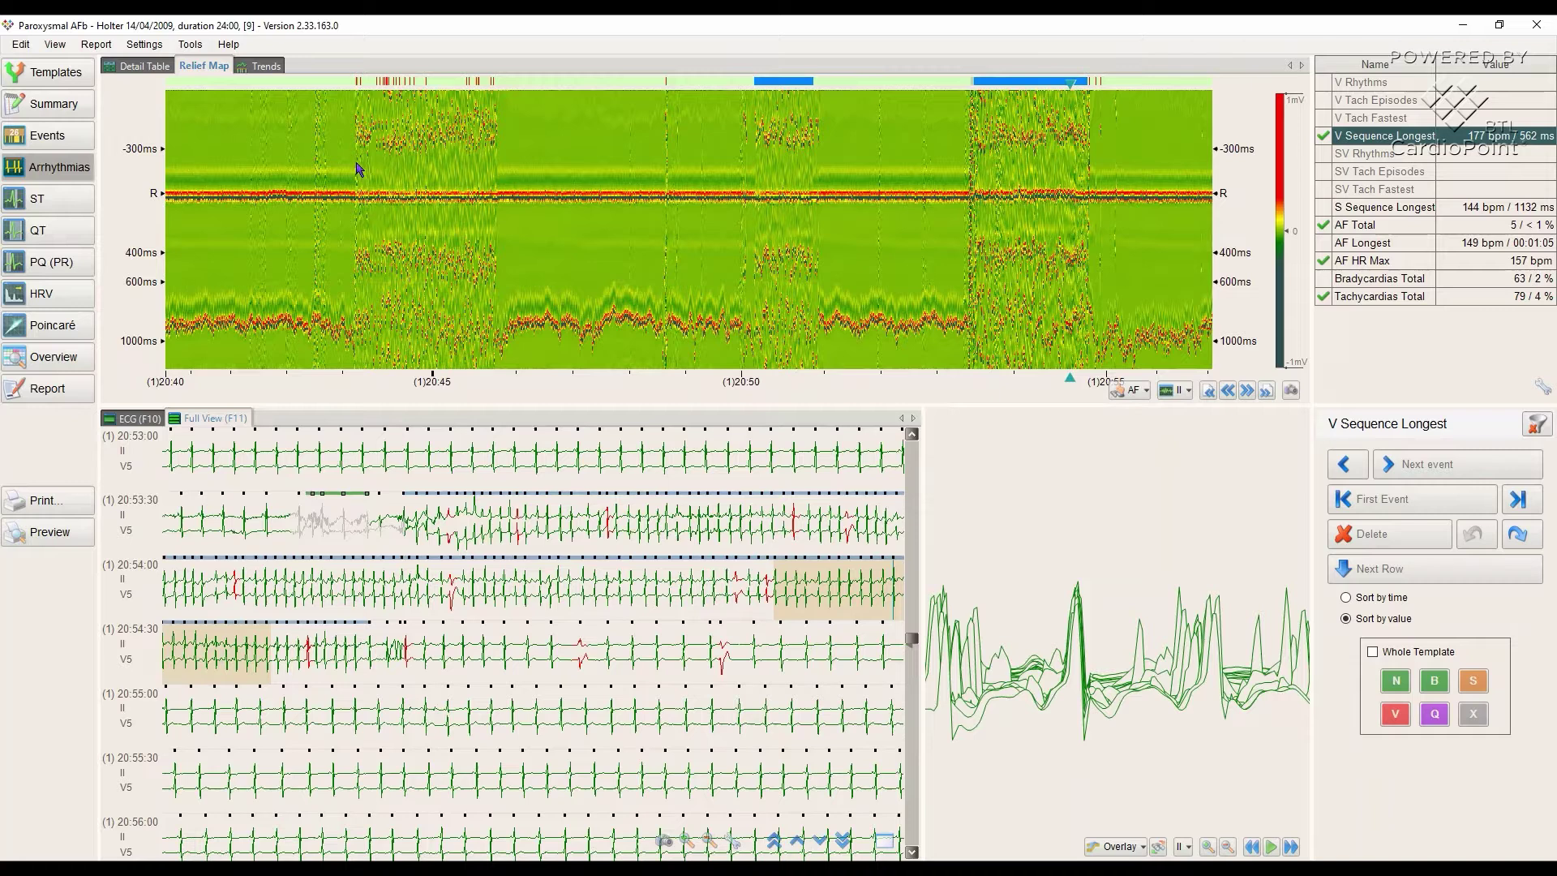
# Select the 20:44–20:46 stretch on the relief map and insert it as an AF episode.
pyautogui.moveTo(366, 172); pyautogui.dragTo(499, 166)
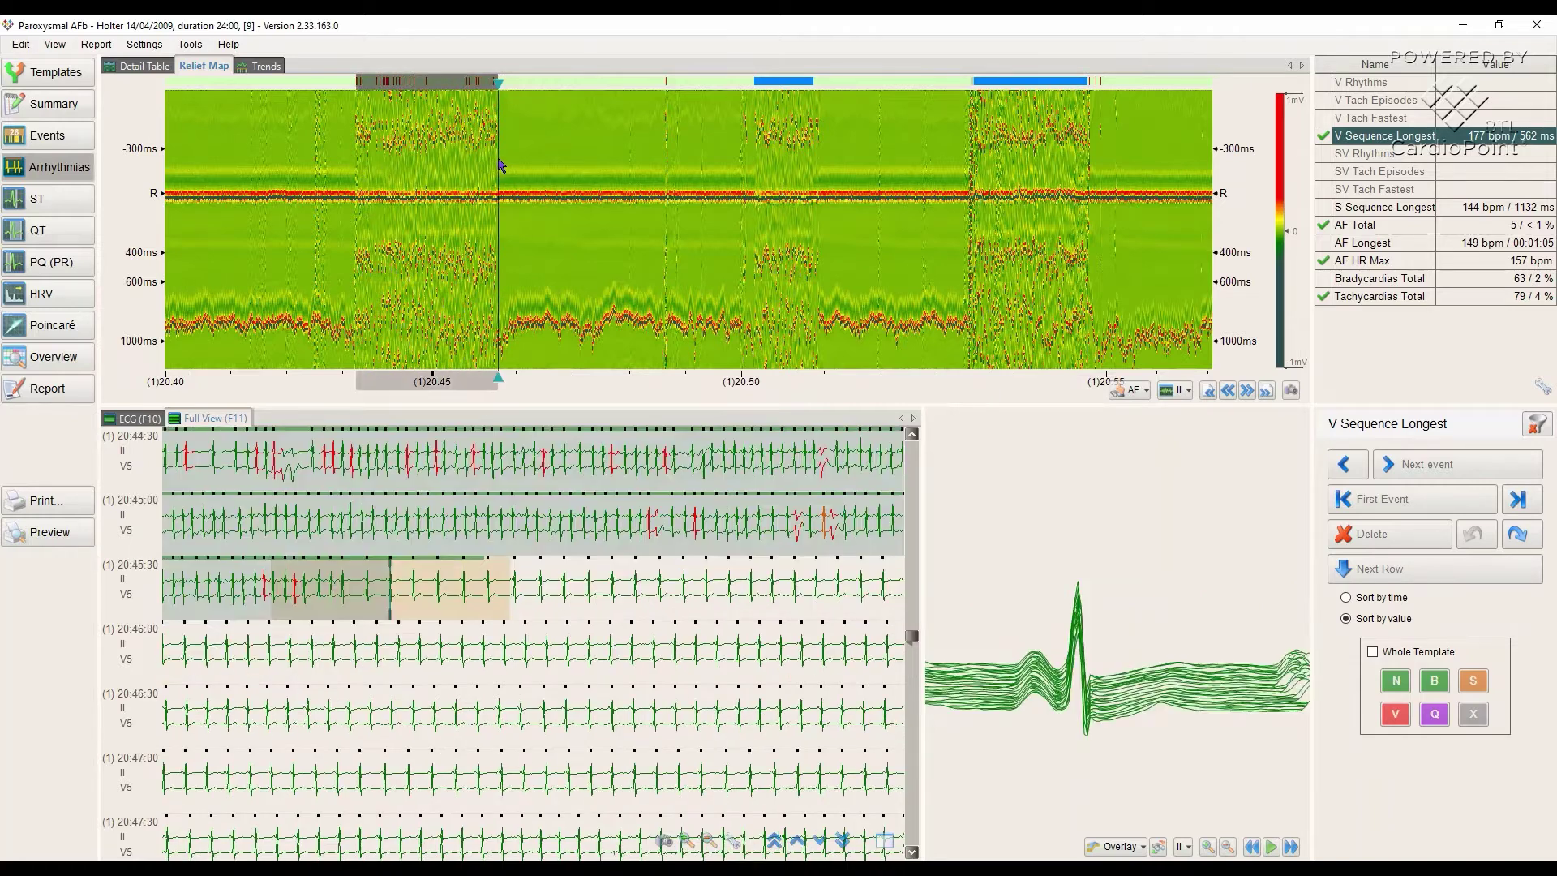
pyautogui.rightClick(421, 156)
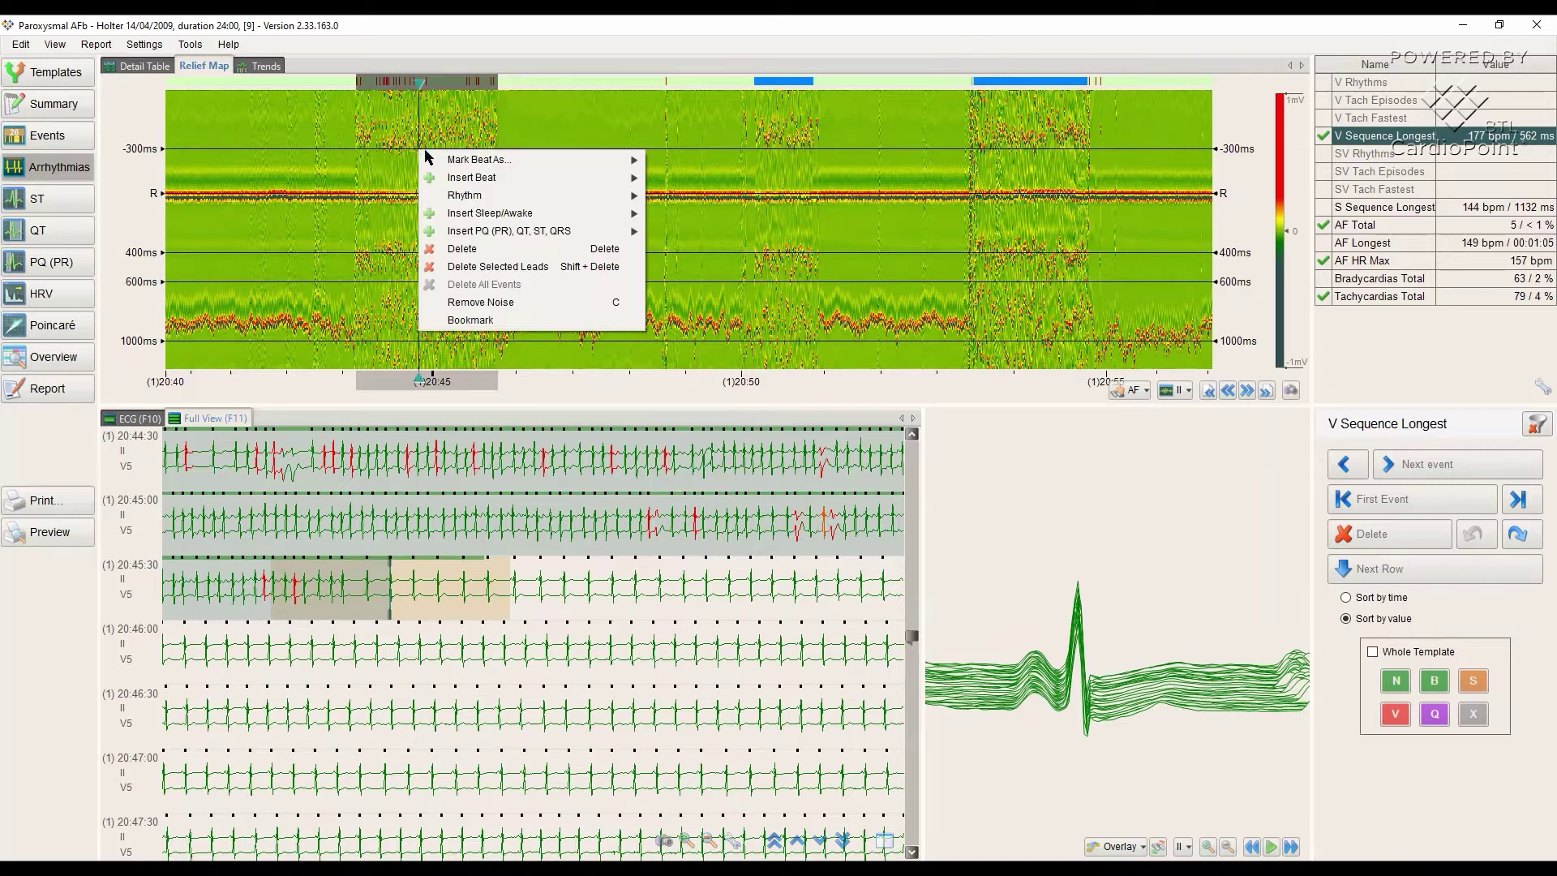
pyautogui.moveTo(513, 199)
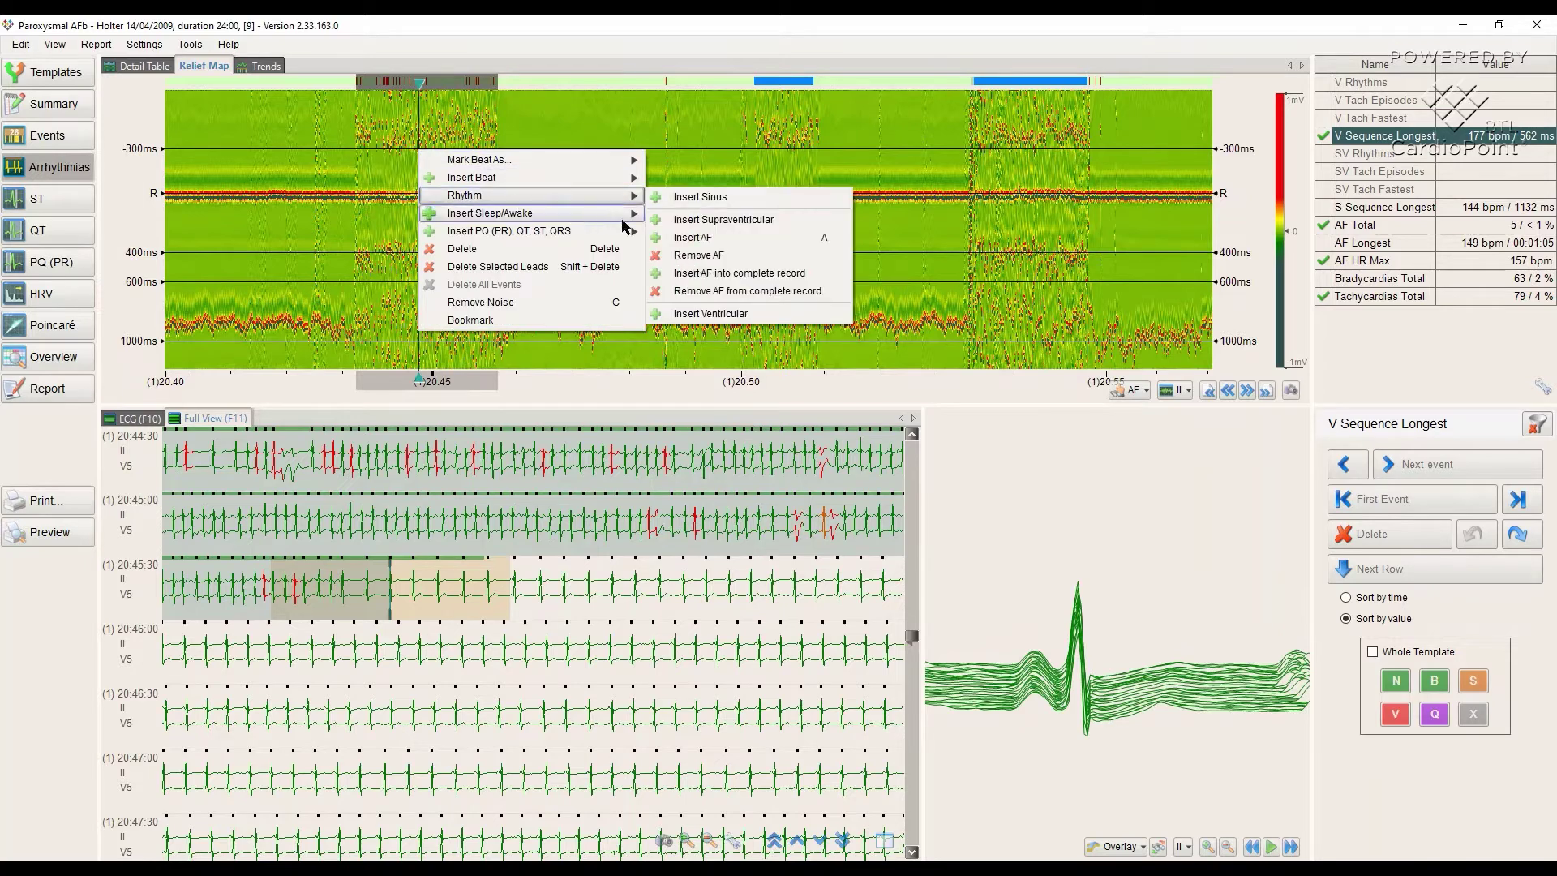
pyautogui.click(713, 237)
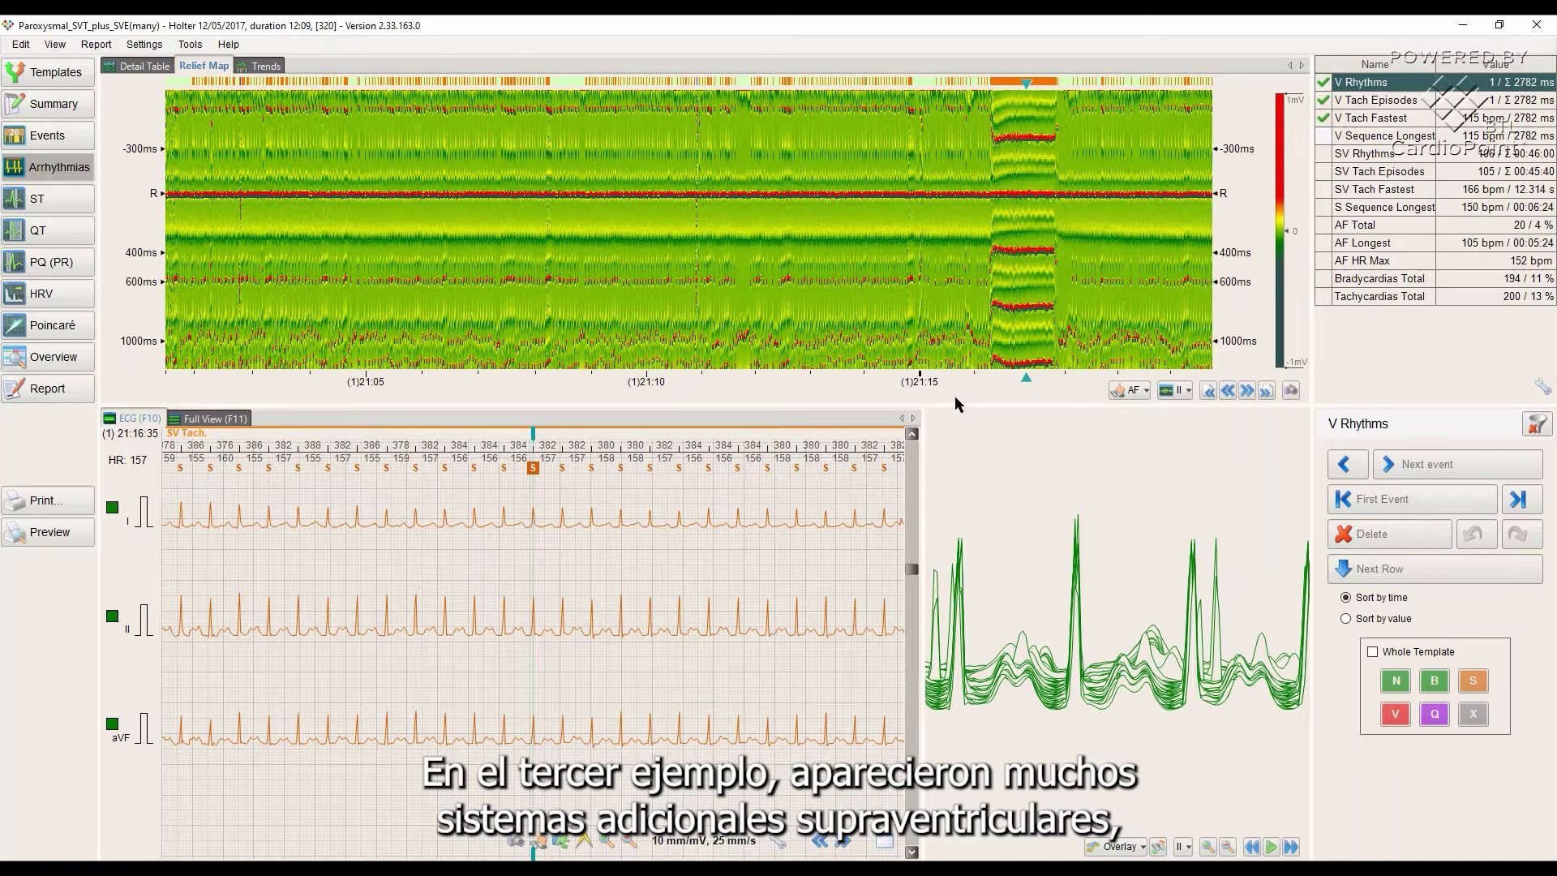
# View the ECG at 21:16:41, 21:16:33 and 21:16:30, then select the whole SV tachycardia episode.
pyautogui.click(1037, 300)
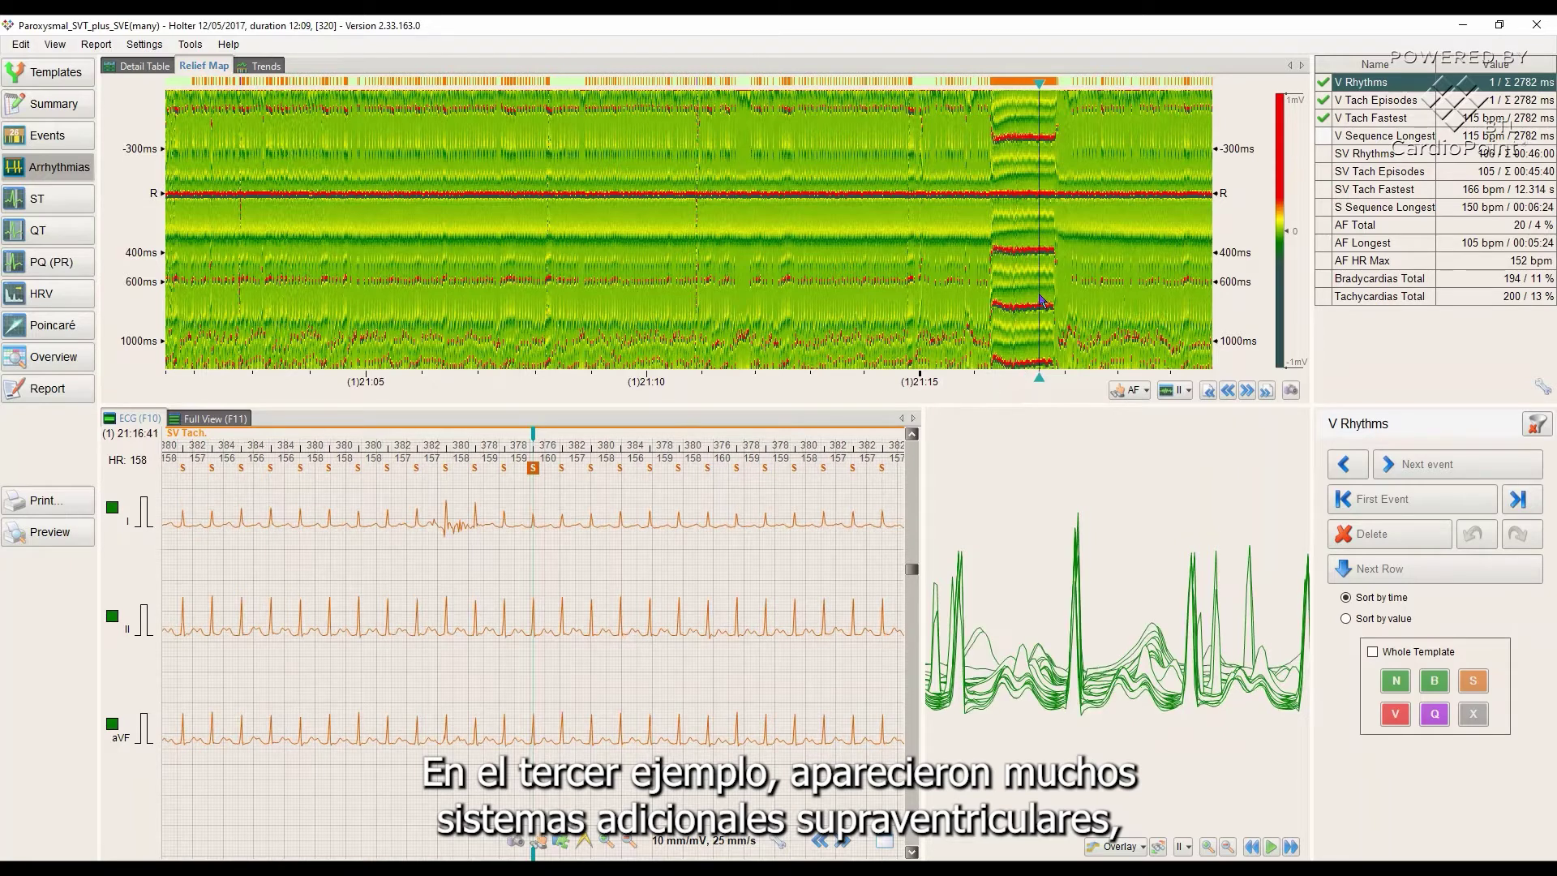
pyautogui.click(1022, 303)
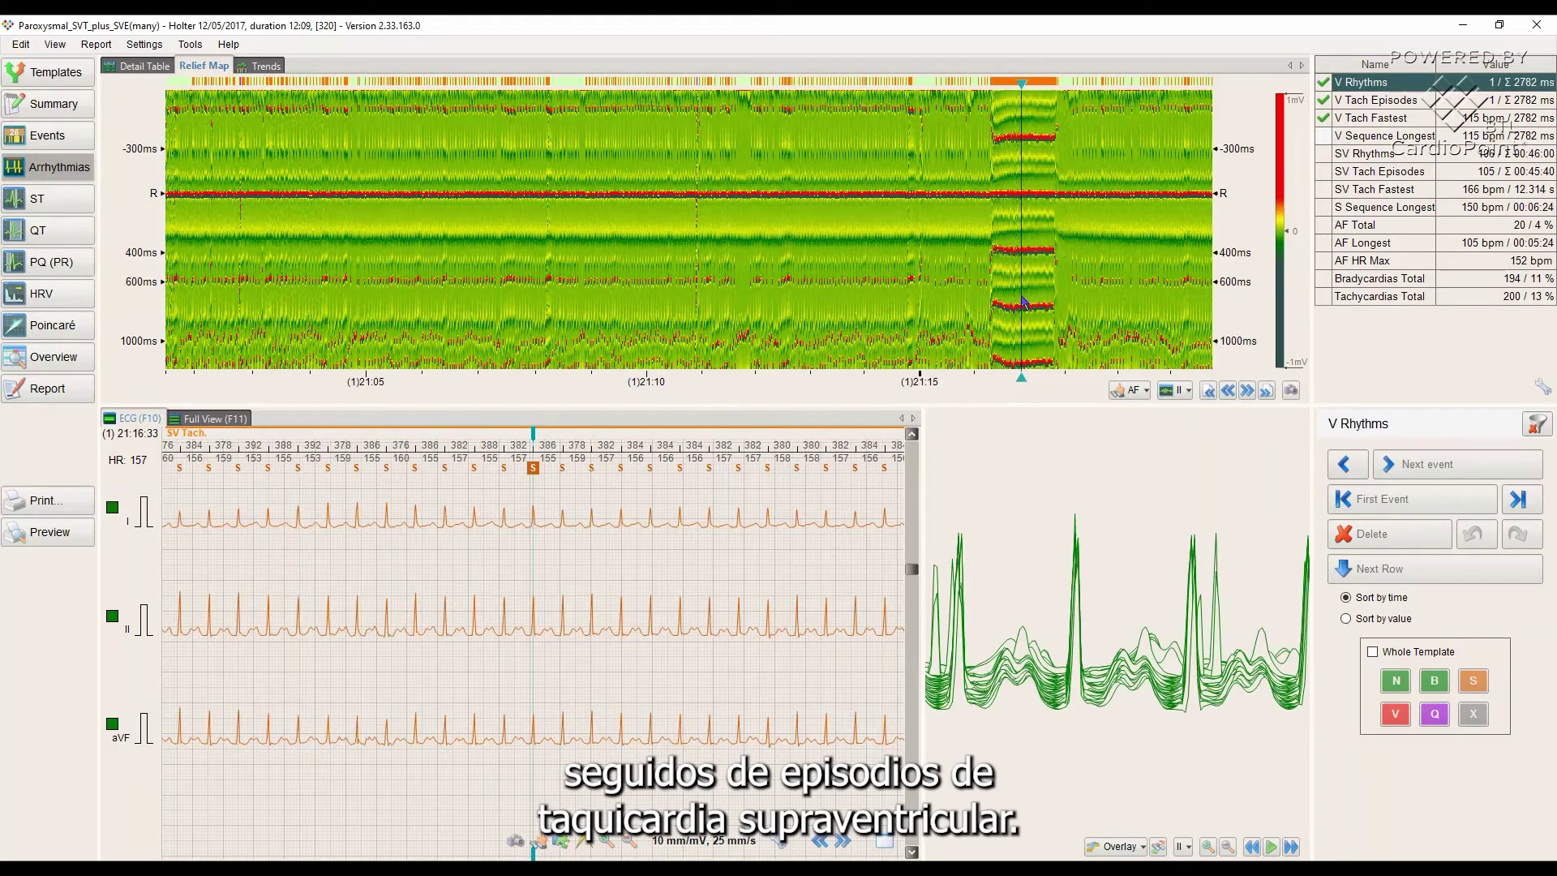
pyautogui.click(1016, 300)
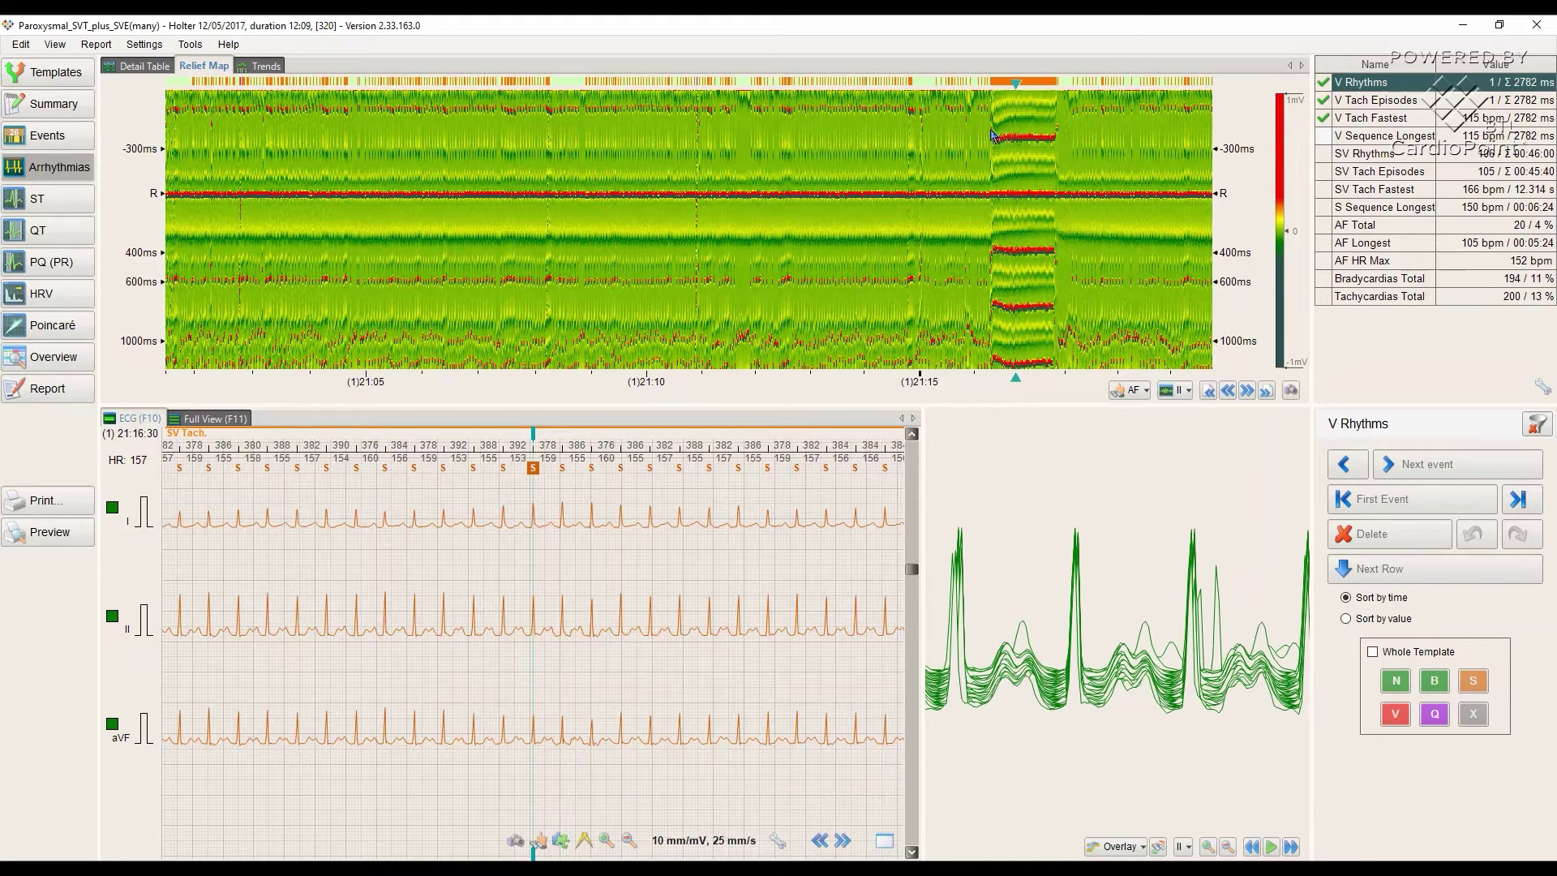
pyautogui.moveTo(994, 137); pyautogui.dragTo(1057, 136)
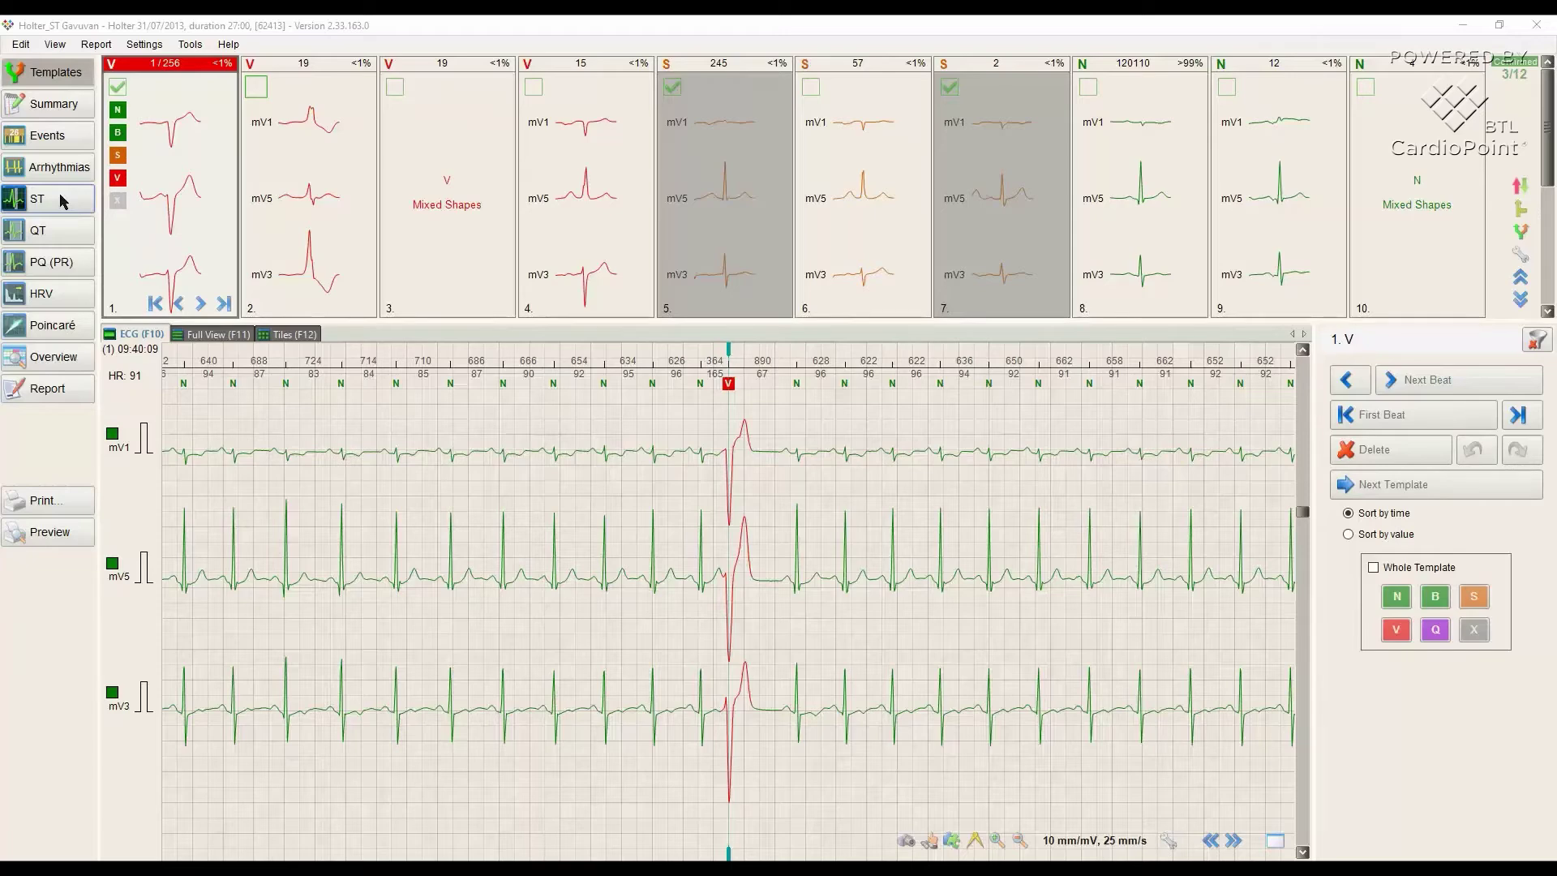
# Show the ST relief map and jump the ECG to three successive points along it.
pyautogui.click(63, 199)
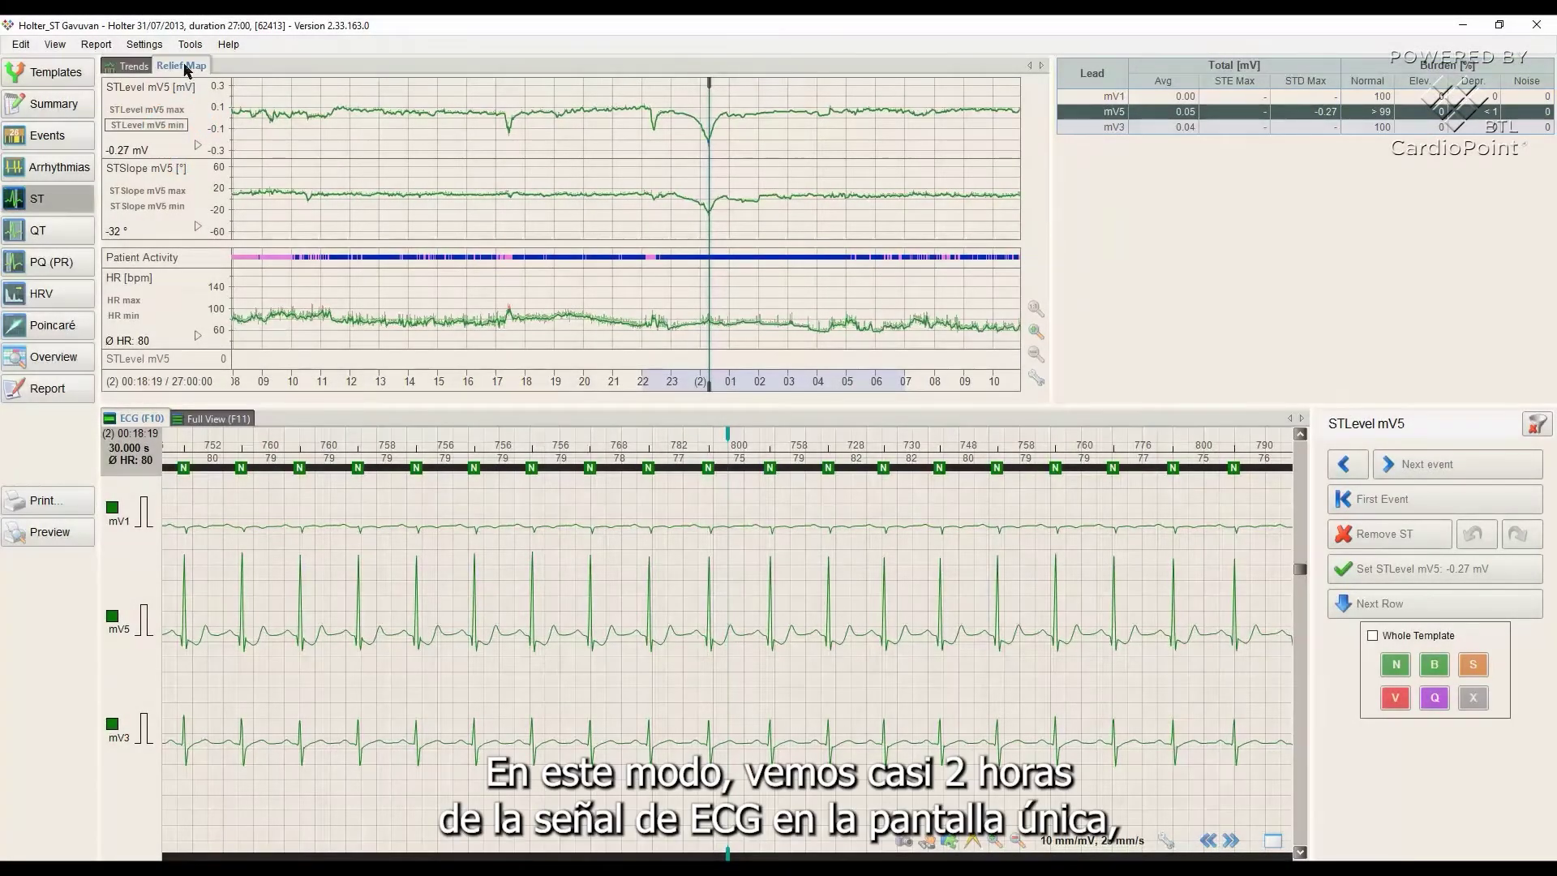
pyautogui.click(183, 67)
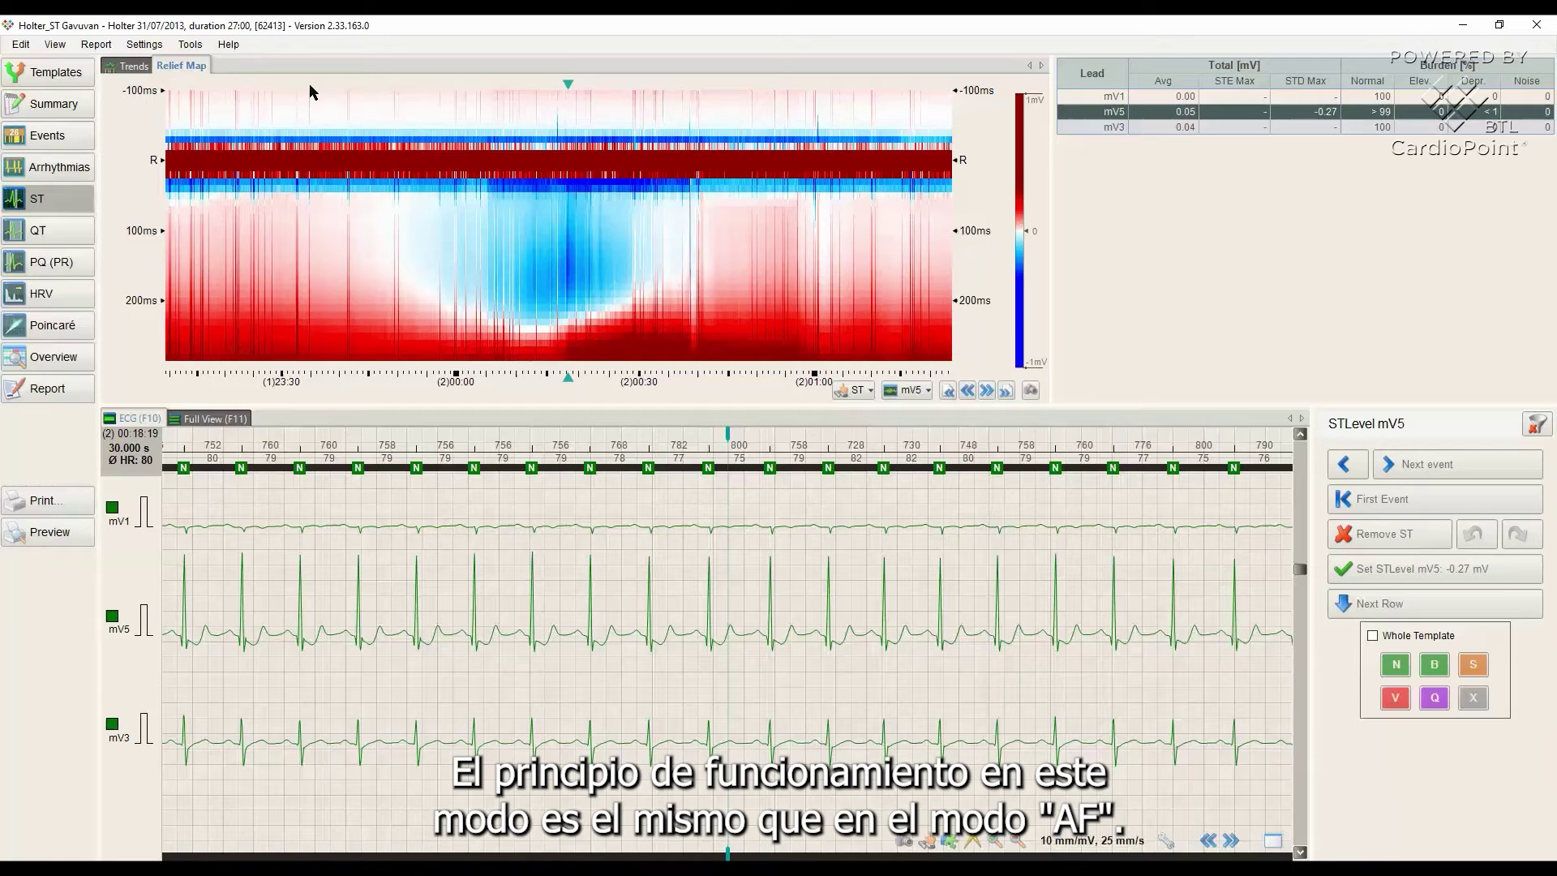
pyautogui.click(476, 105)
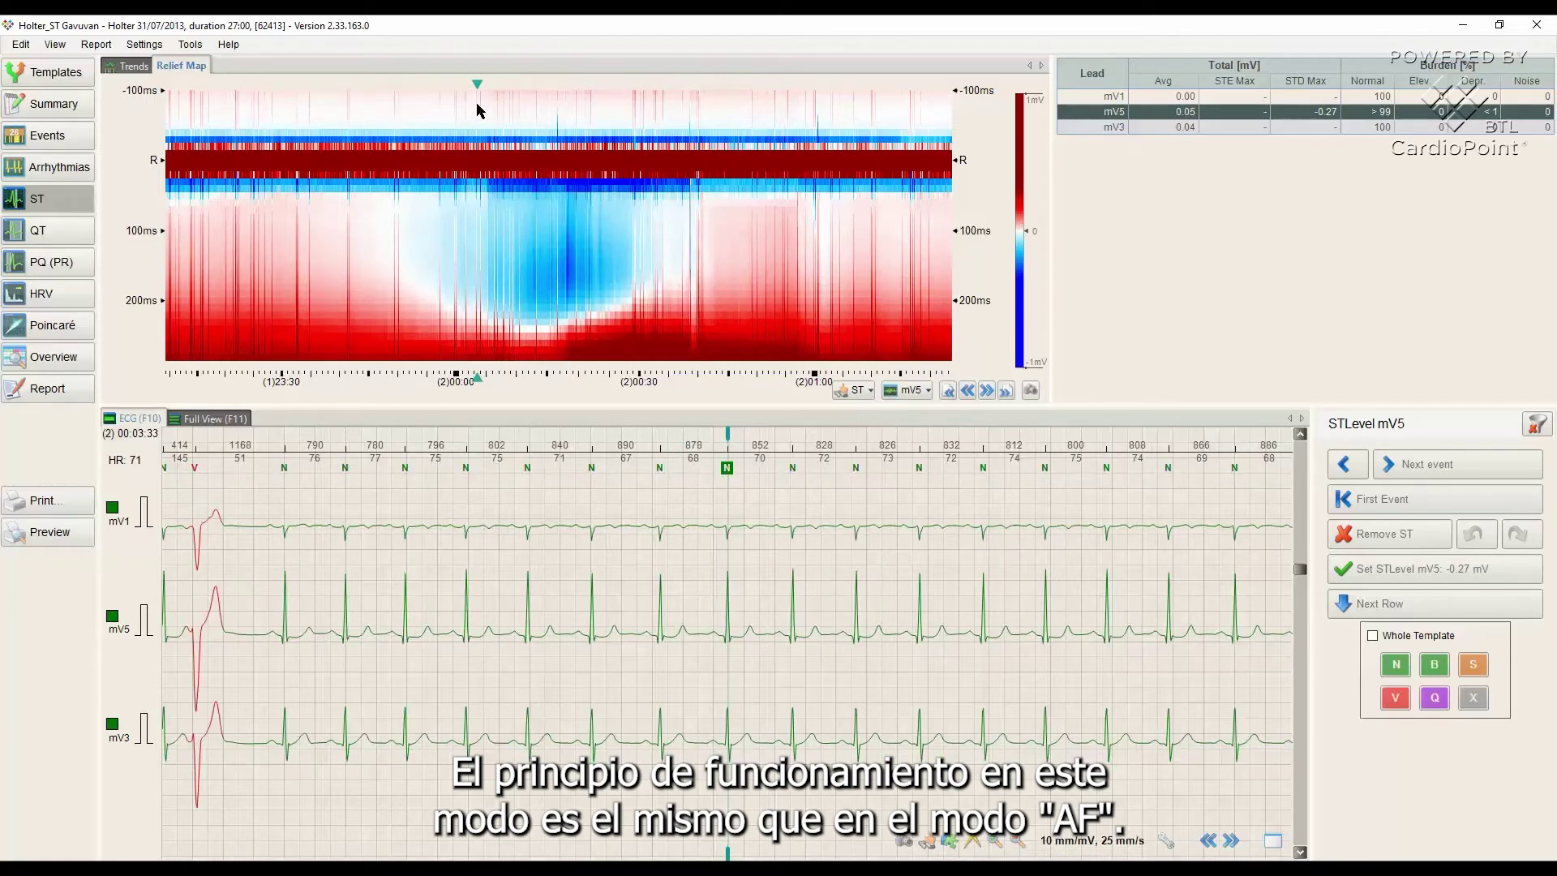
pyautogui.click(512, 108)
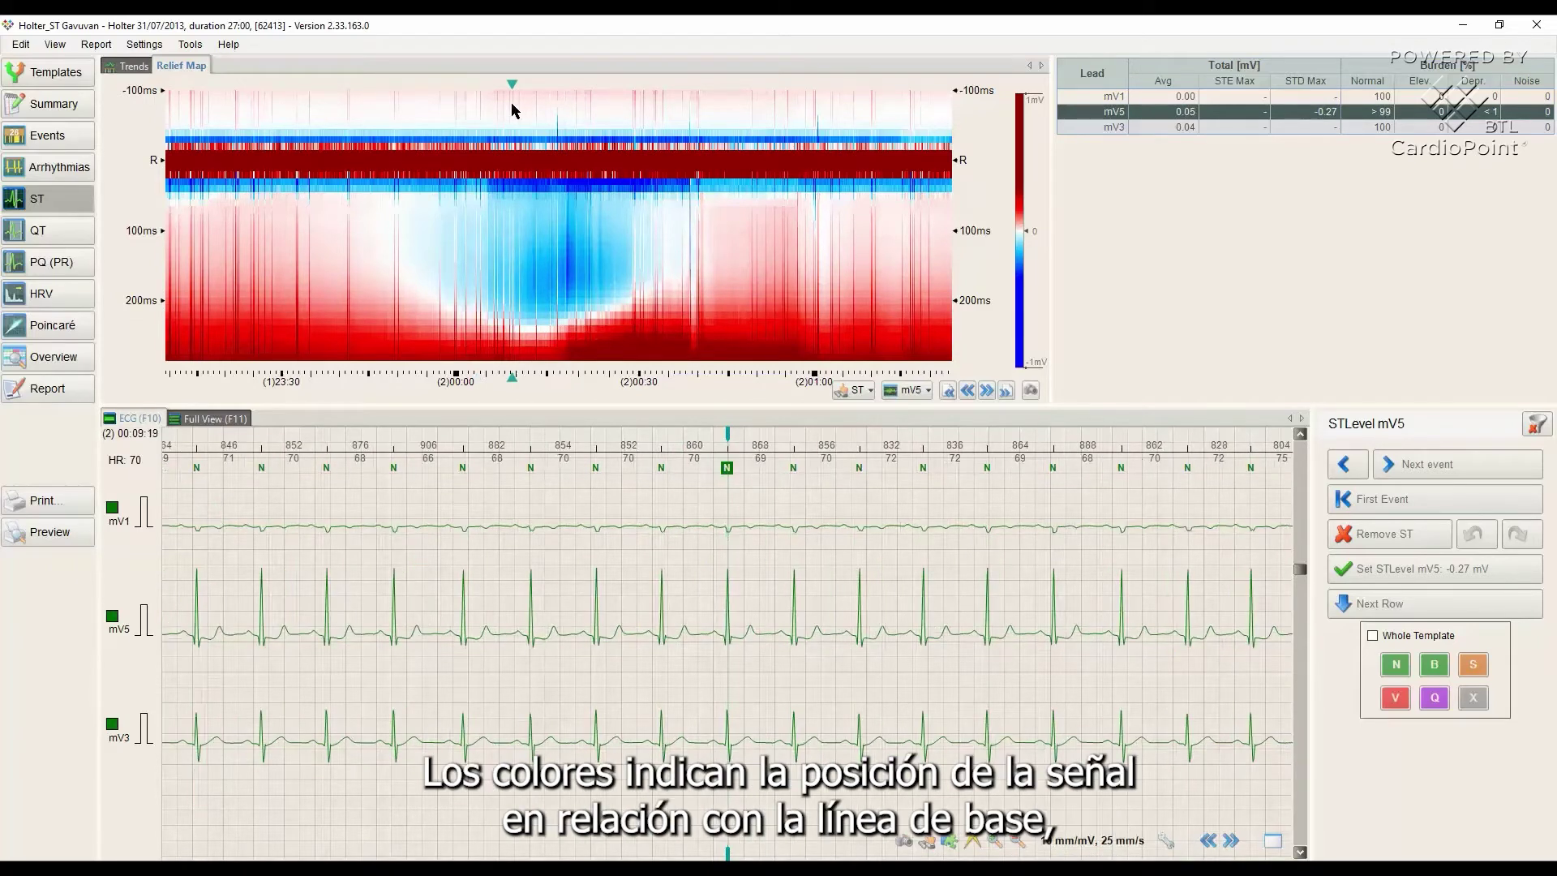
pyautogui.click(561, 103)
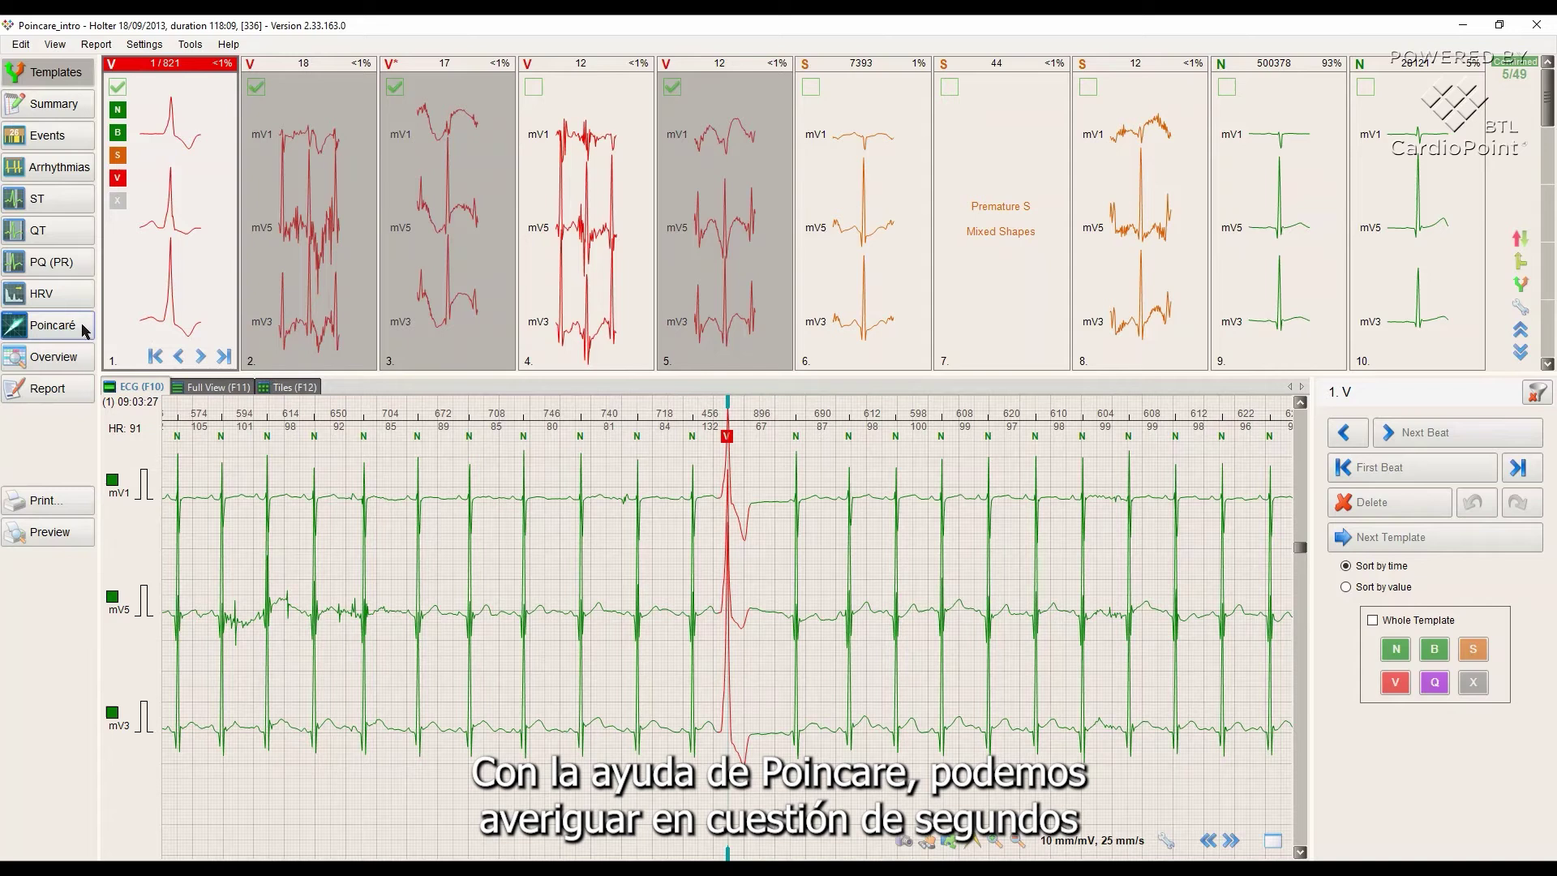
# Show the Poincaré scatter plots and select beats on the N-N-N plot.
pyautogui.click(82, 327)
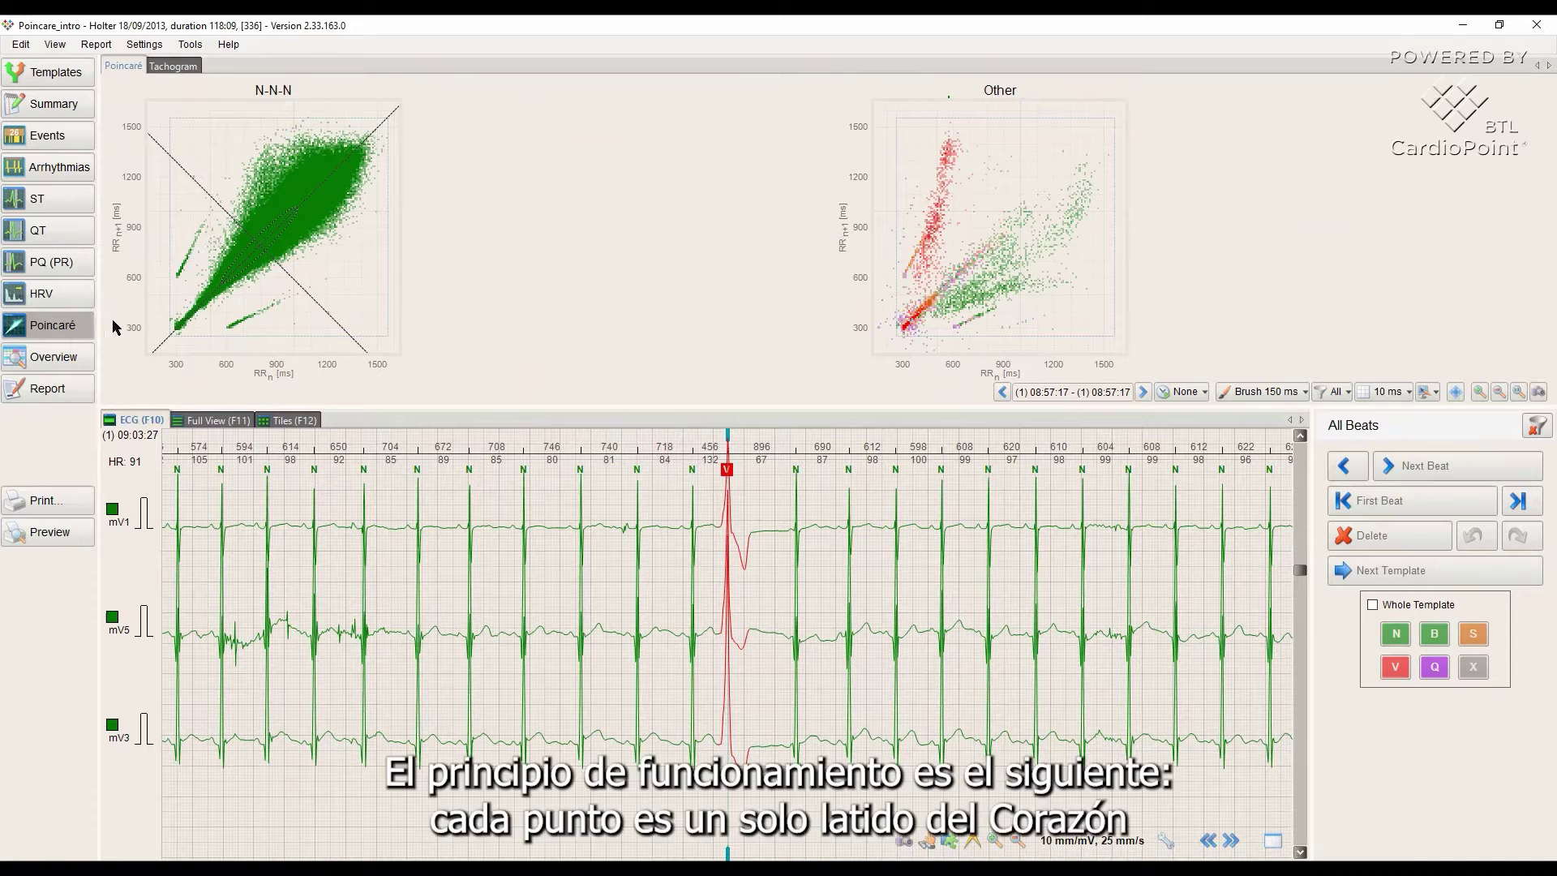
pyautogui.click(208, 219)
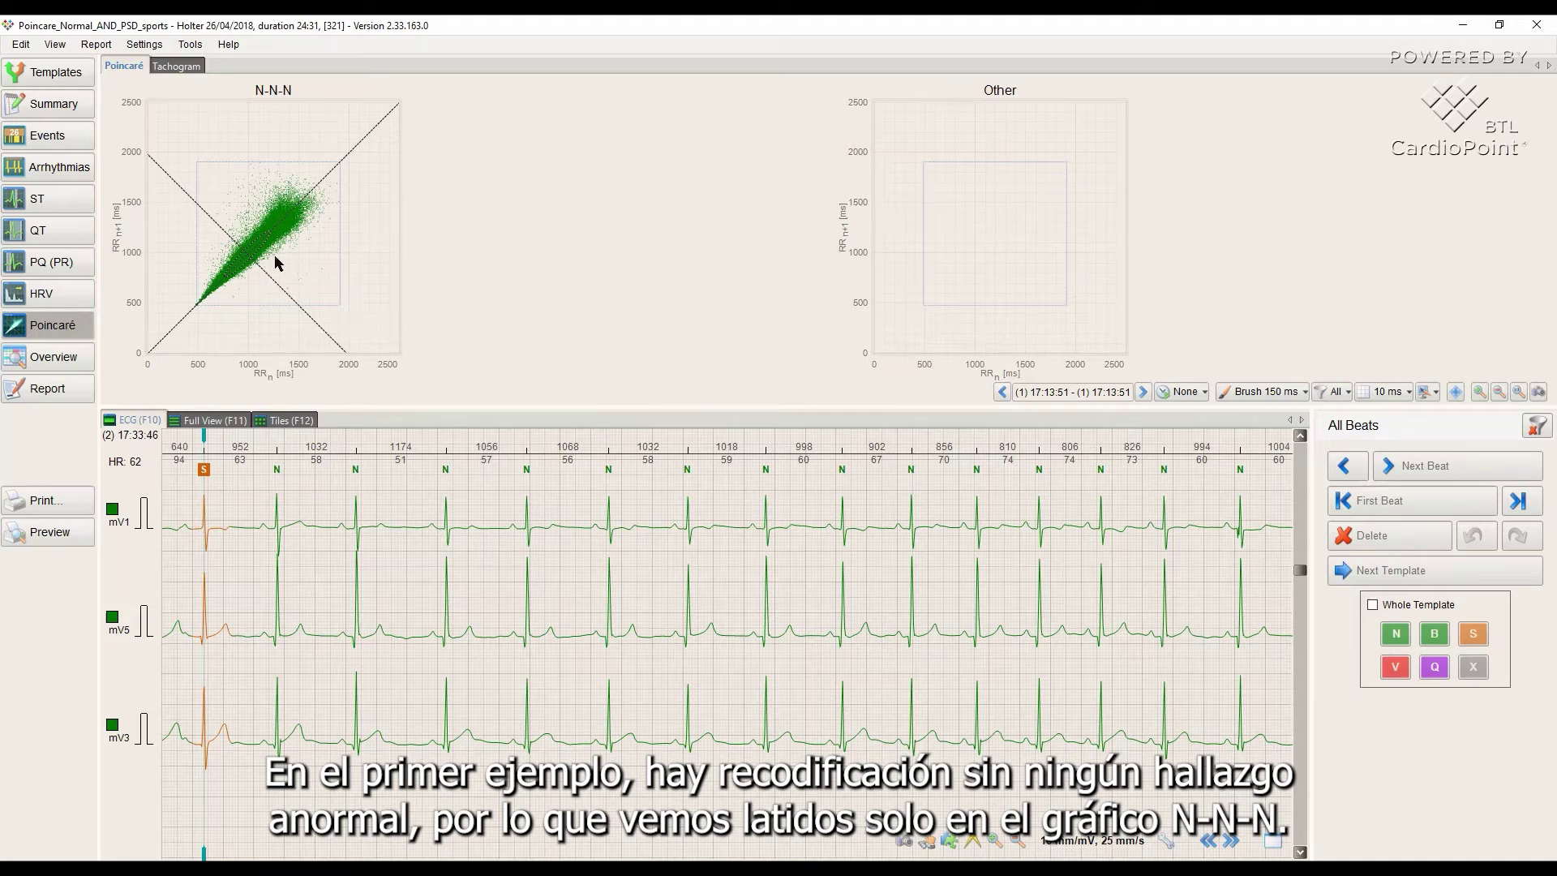
# Select part of the N-N-N cloud and step forward and back through its beats.
pyautogui.moveTo(270, 257)
pyautogui.mouseDown()
pyautogui.moveTo(298, 225)
pyautogui.moveTo(274, 253)
pyautogui.mouseUp()
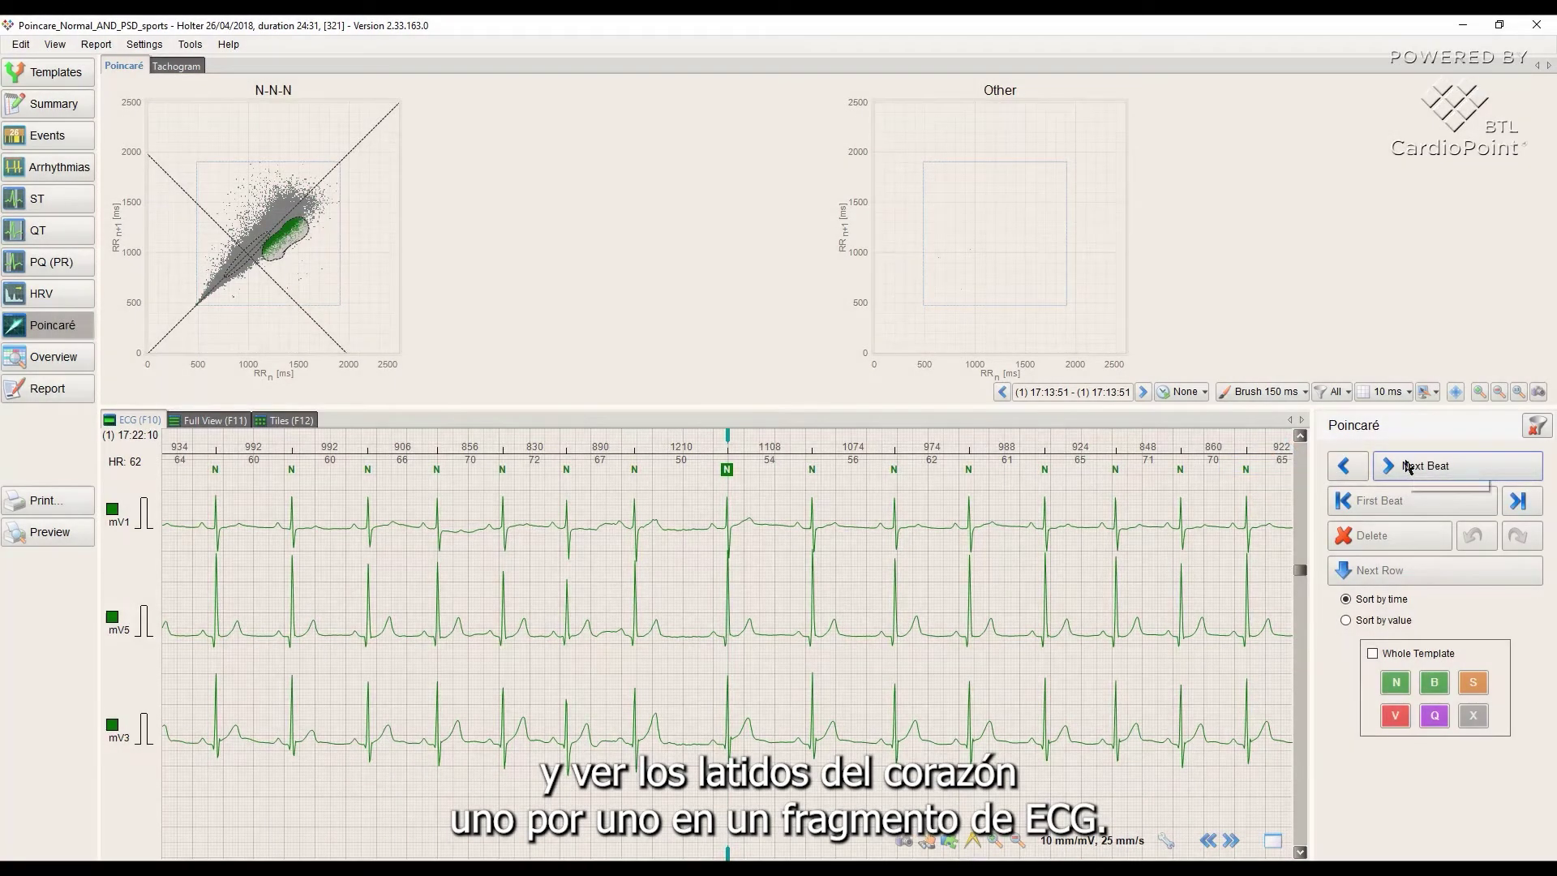
pyautogui.click(1408, 467)
pyautogui.click(1408, 468)
pyautogui.click(1409, 468)
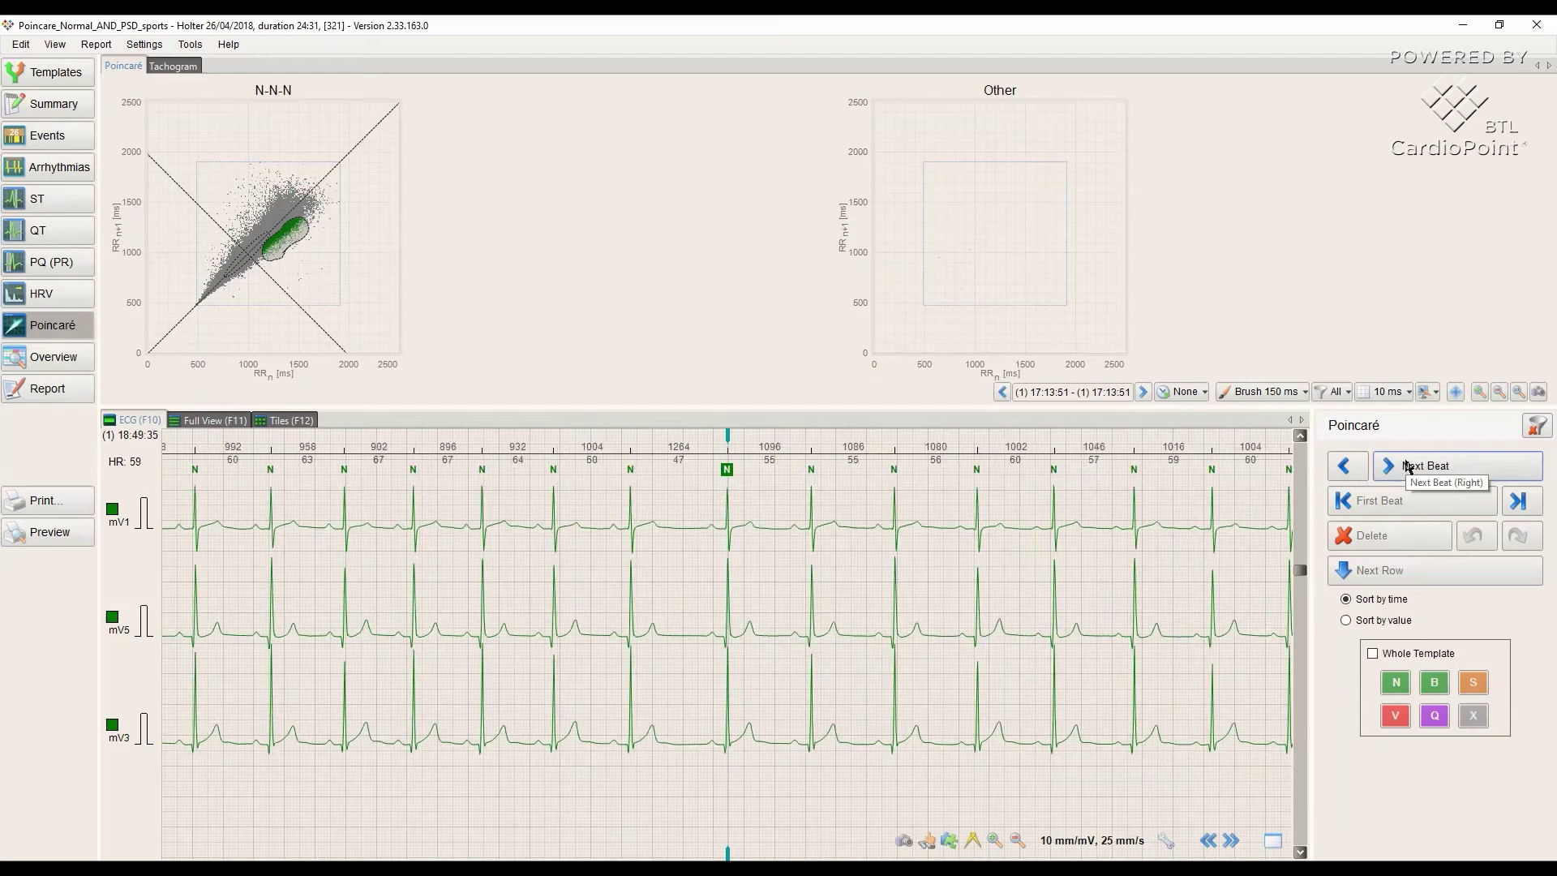
pyautogui.click(1351, 470)
pyautogui.click(1352, 473)
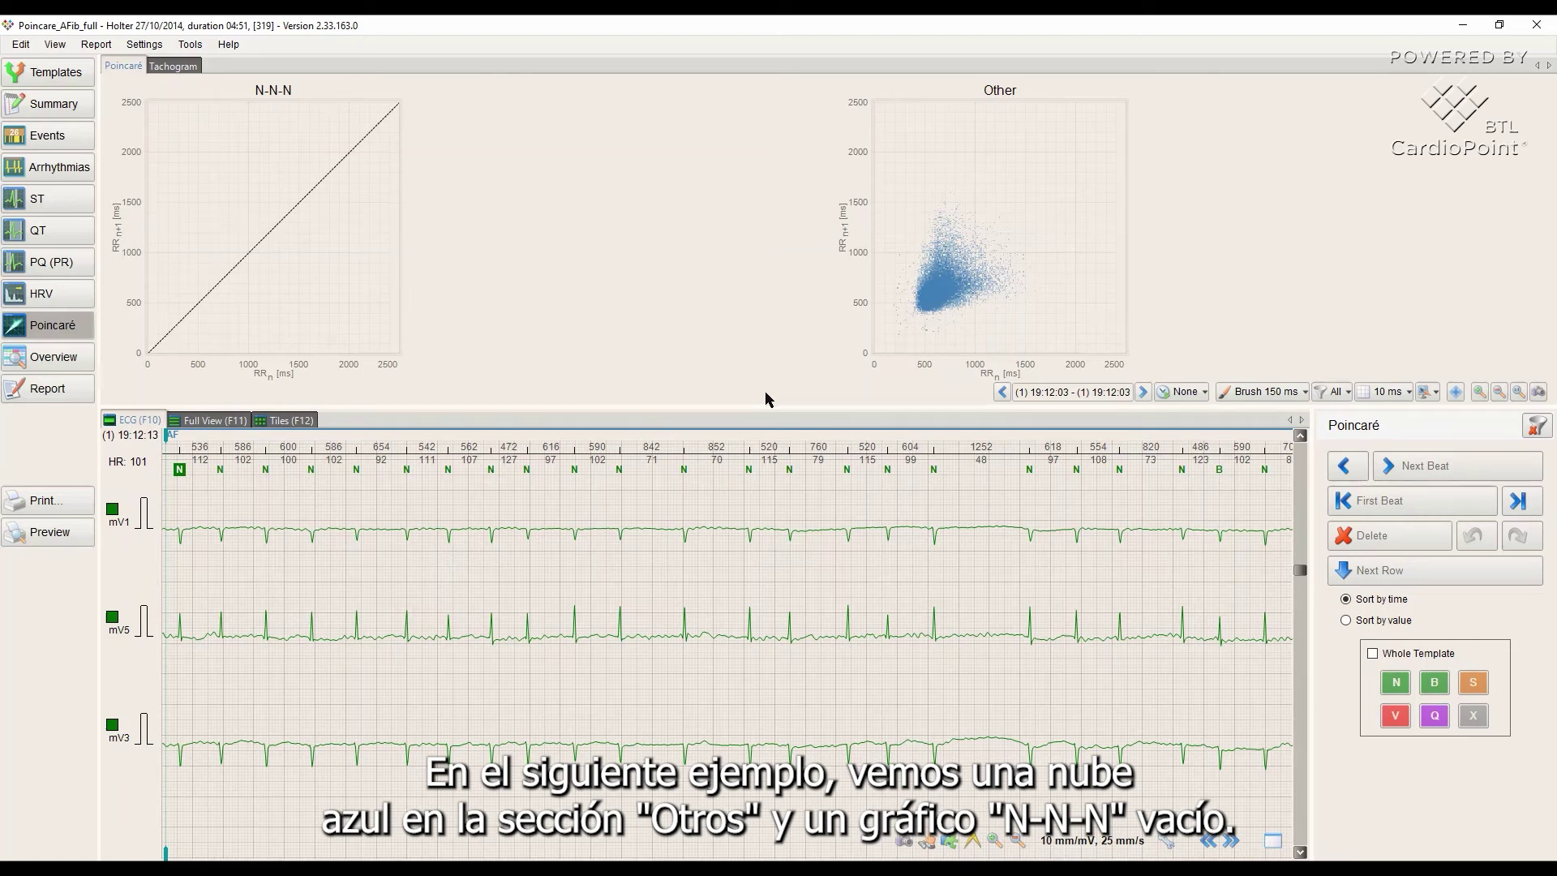
# Select beats in part of the Other cloud and step forward and back through them.
pyautogui.moveTo(978, 302)
pyautogui.mouseDown()
pyautogui.moveTo(1021, 291)
pyautogui.moveTo(981, 308)
pyautogui.mouseUp()
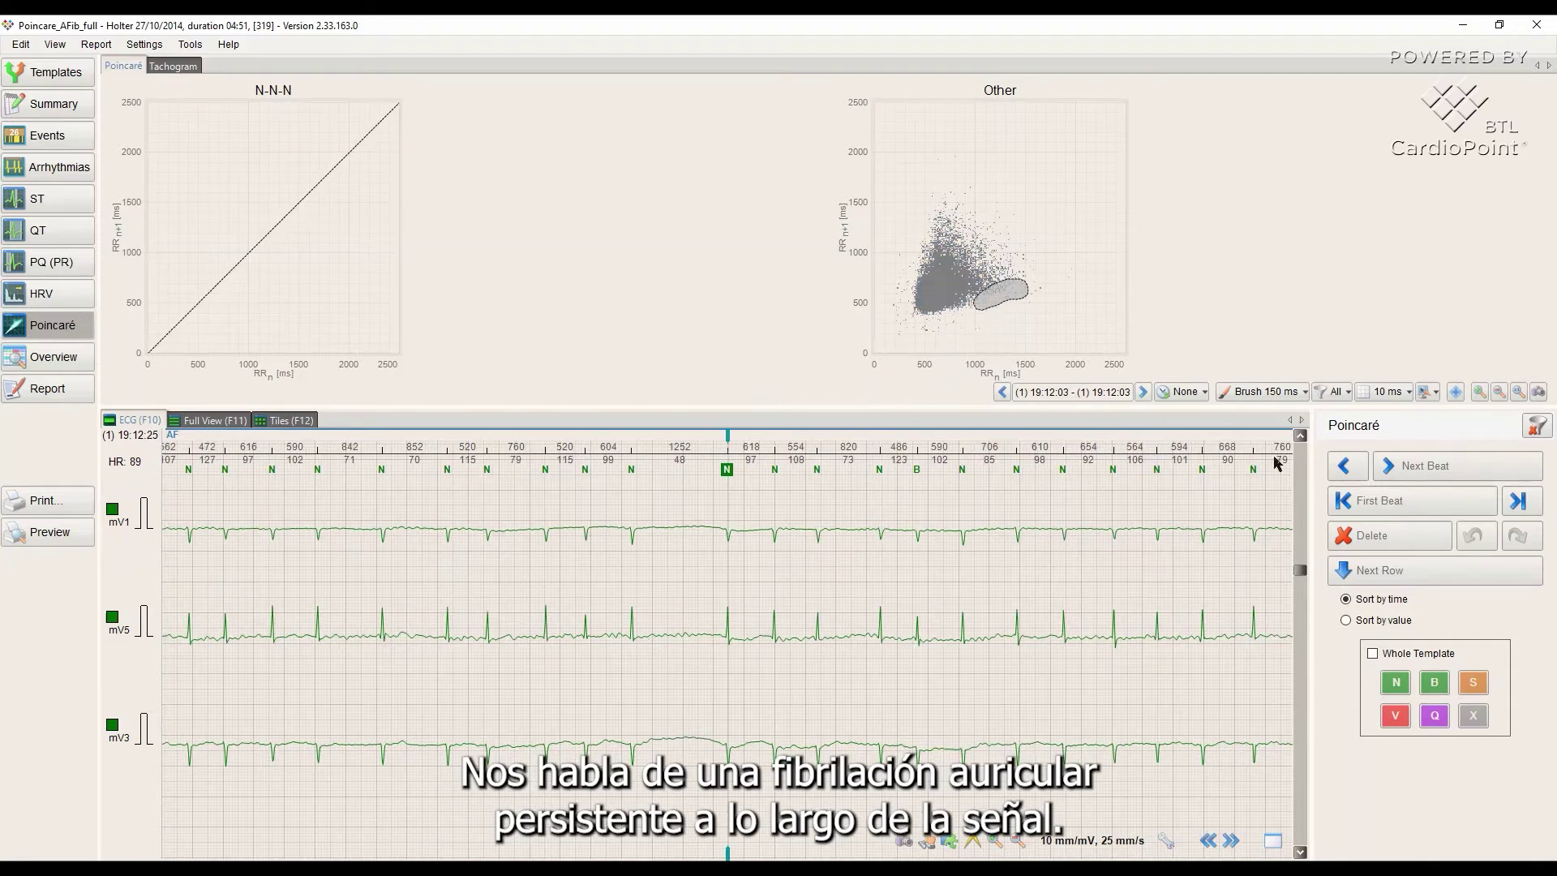
pyautogui.click(1412, 468)
pyautogui.click(1412, 468)
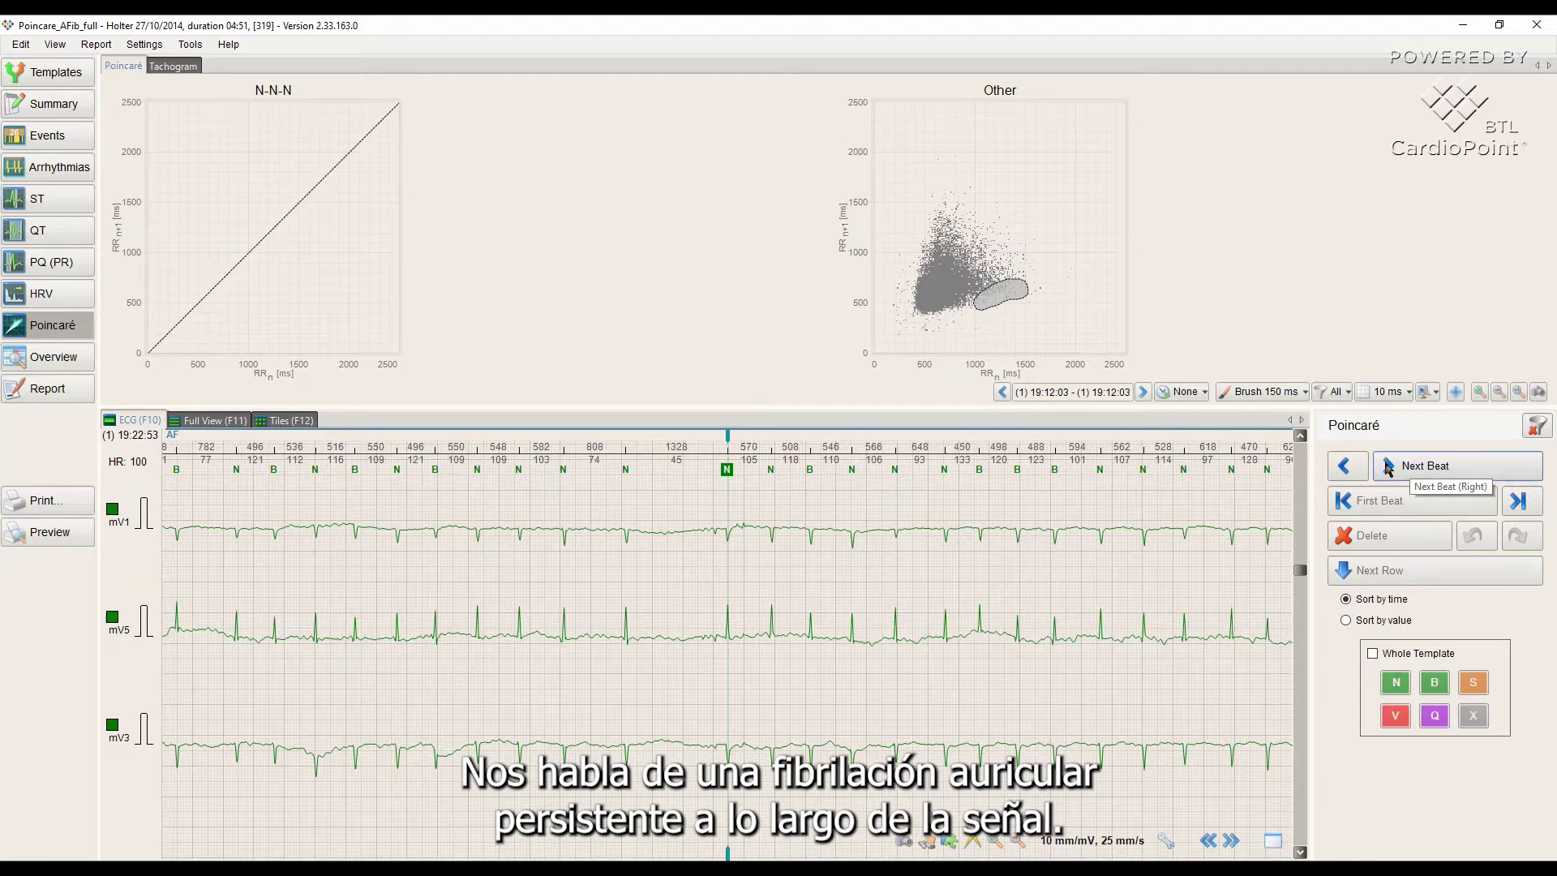
pyautogui.click(1357, 467)
pyautogui.click(1356, 467)
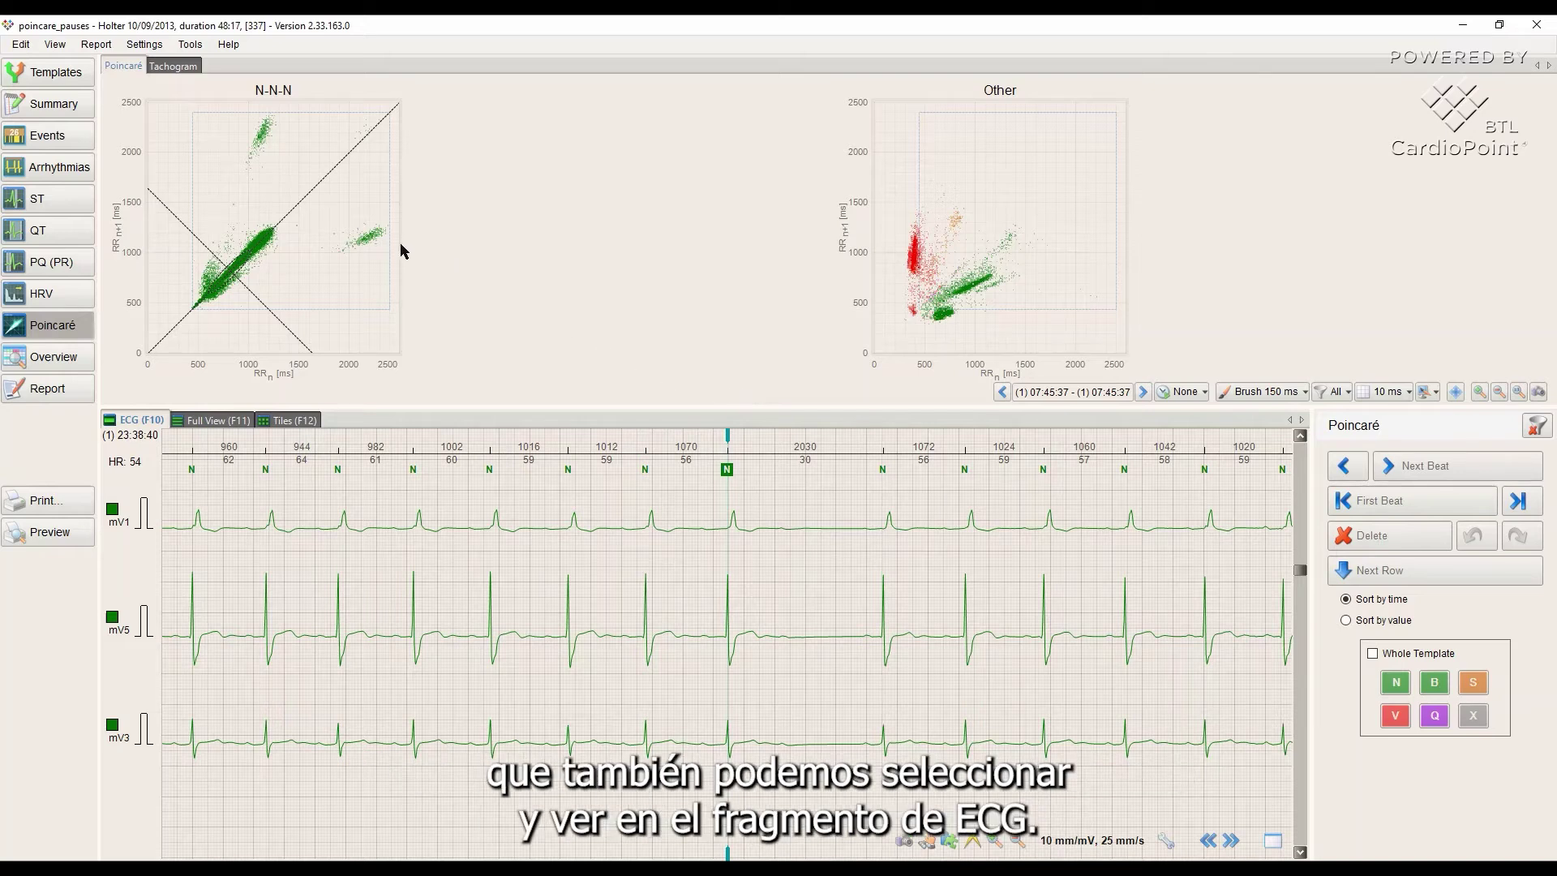
# Select the isolated right-hand N-N-N cluster and view its next two pause beats.
pyautogui.moveTo(344, 247); pyautogui.dragTo(380, 227)
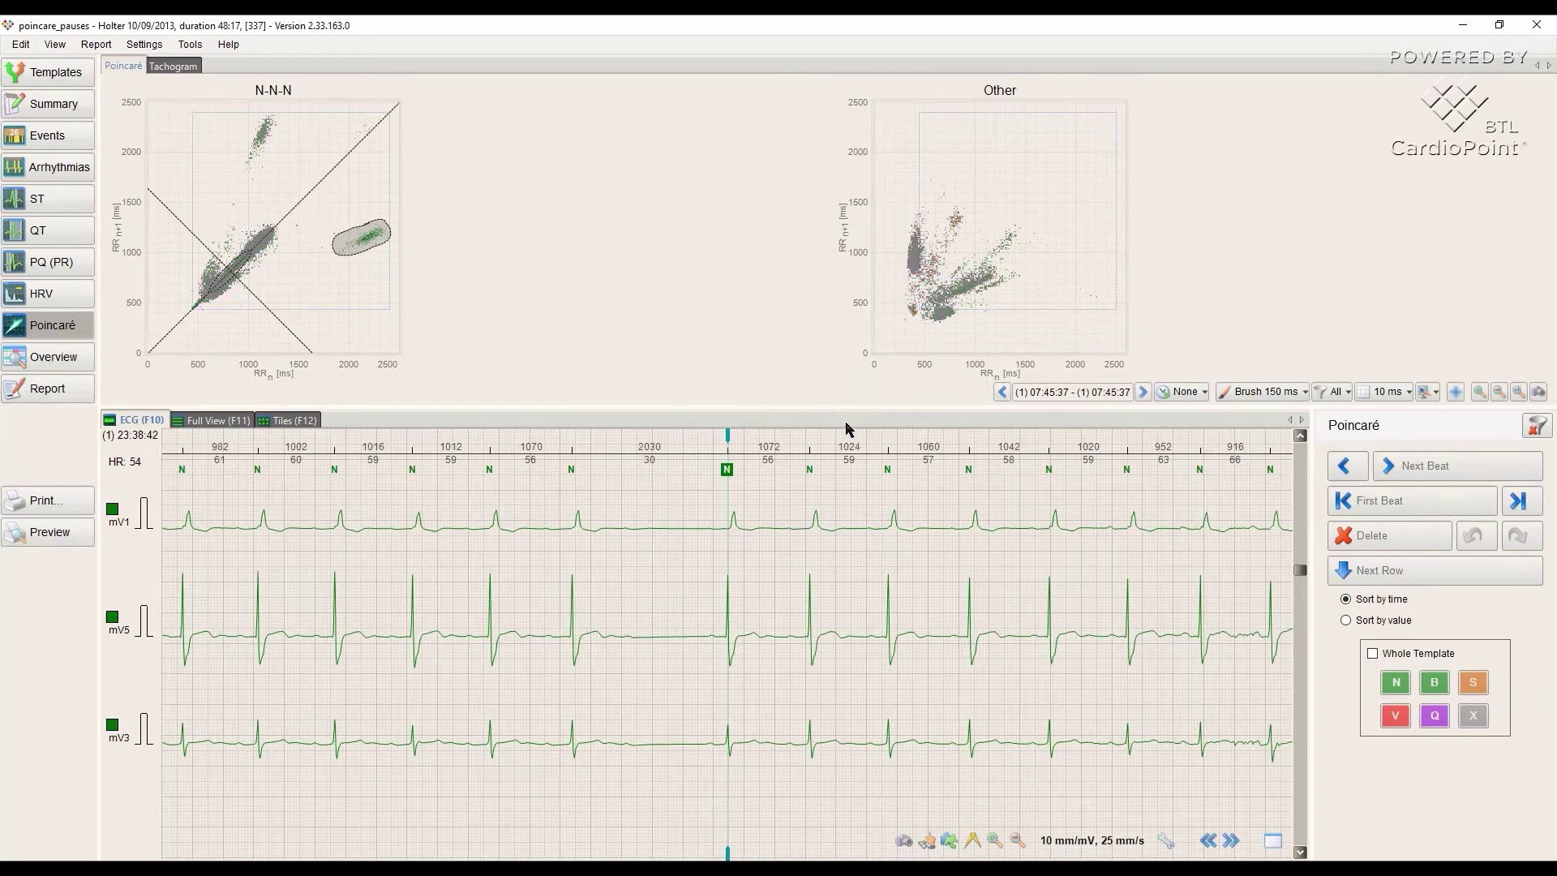
pyautogui.click(1388, 470)
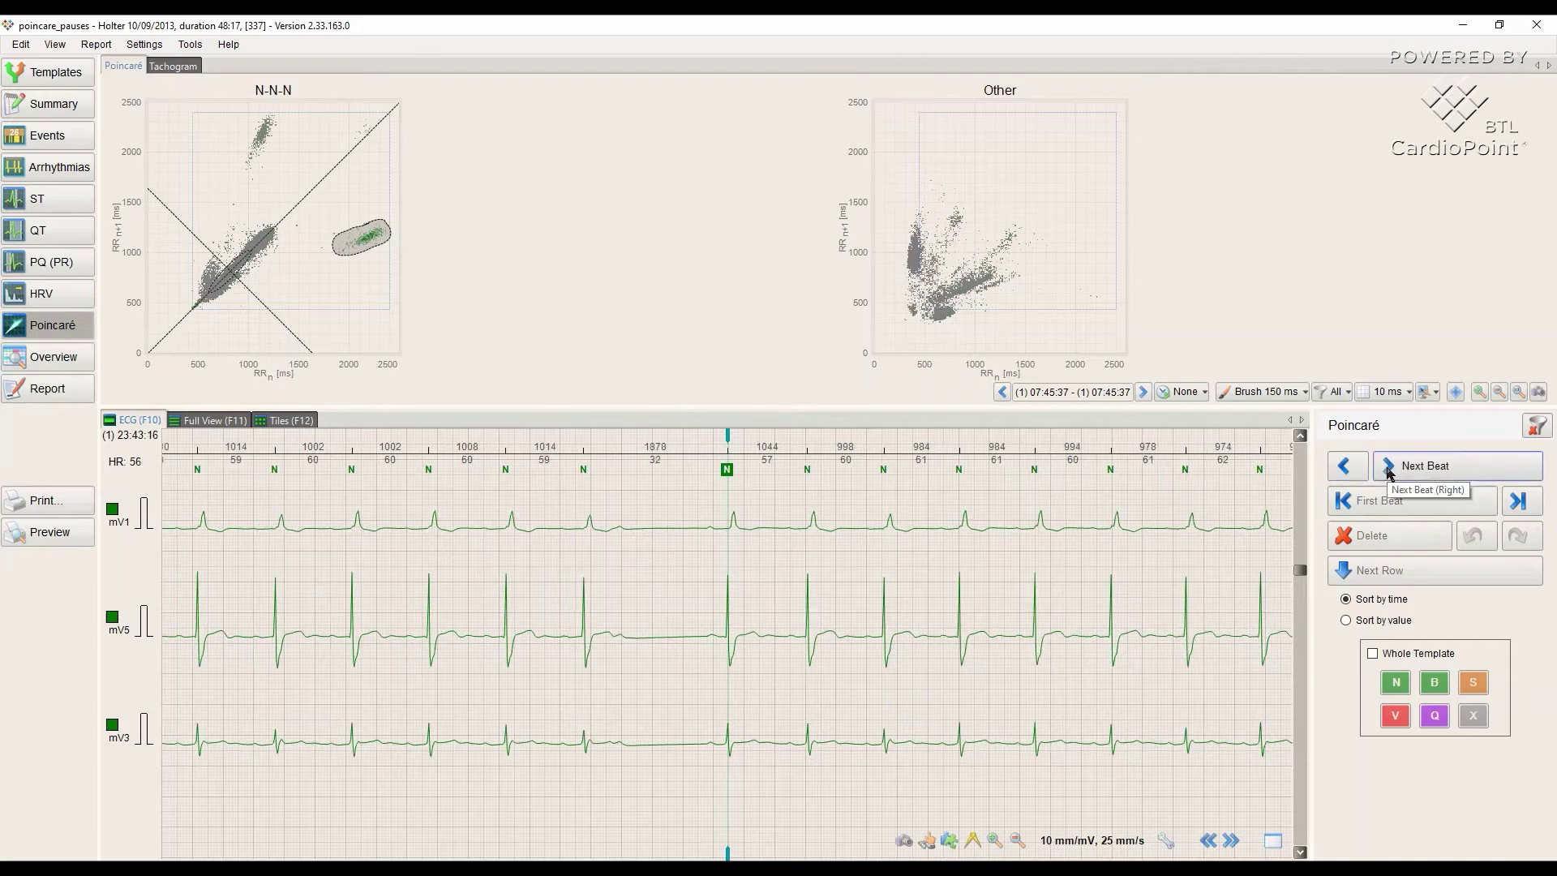
pyautogui.click(1389, 474)
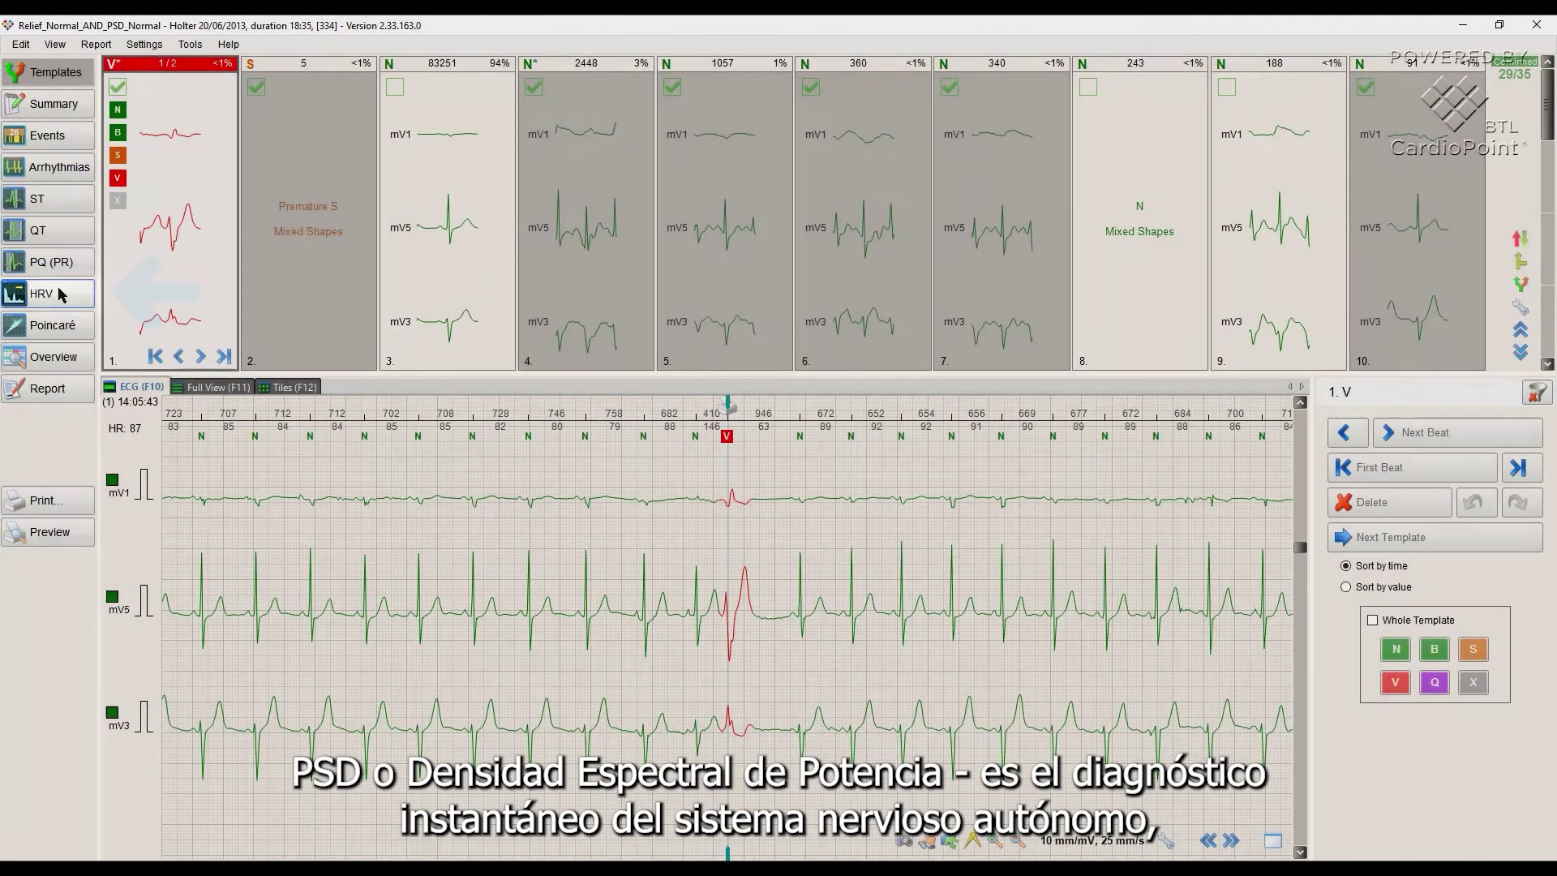
# Show the HRV trends and switch to the PSD graph for Relief_Normal_AND_PSD_Normal.
pyautogui.click(59, 293)
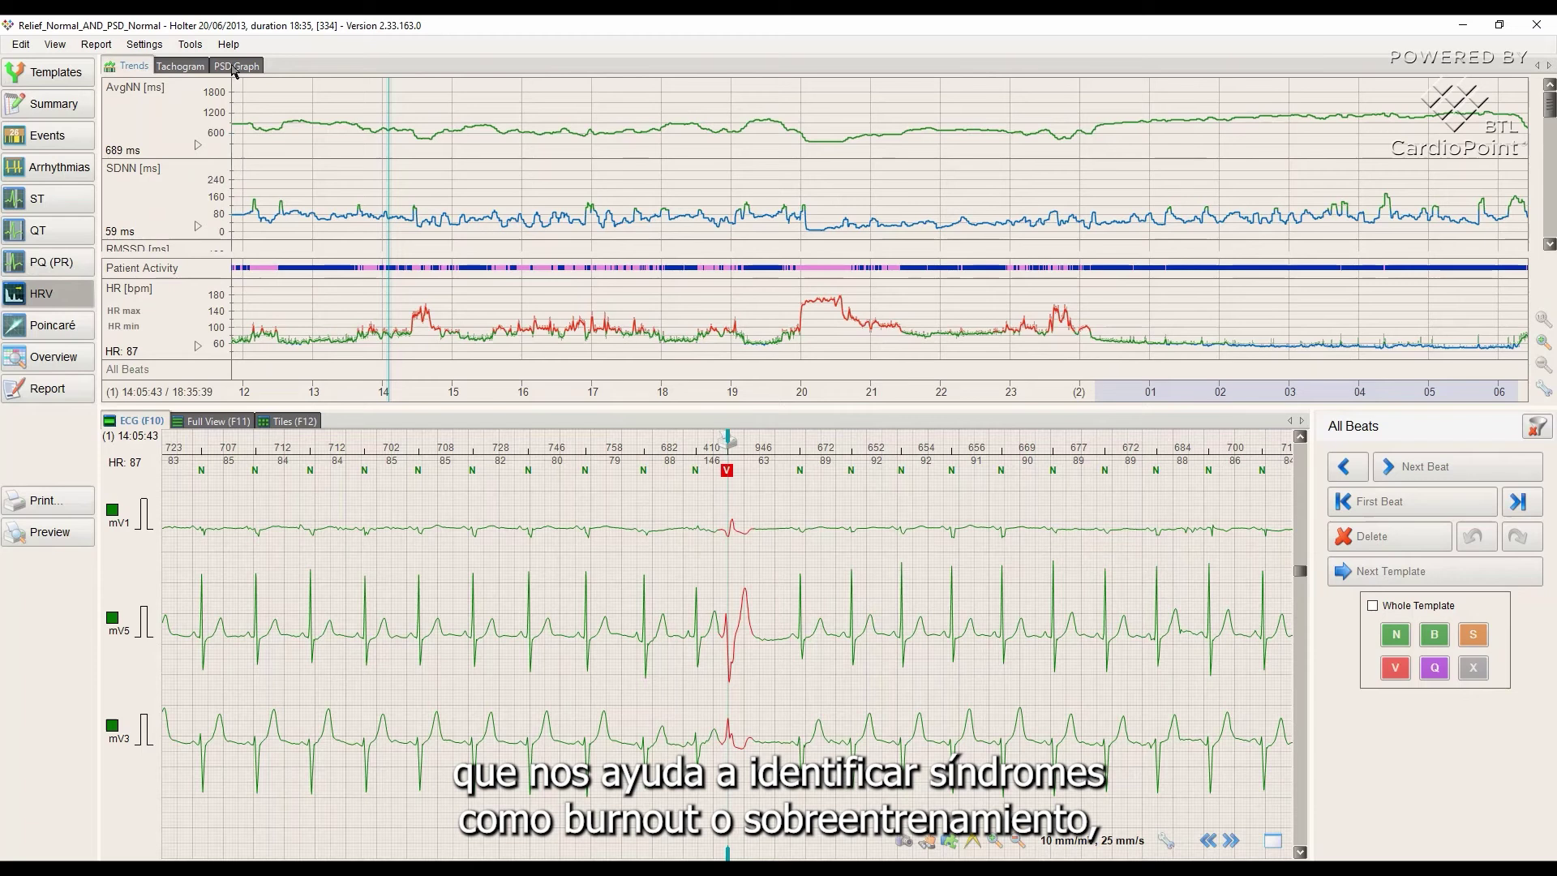
pyautogui.click(236, 67)
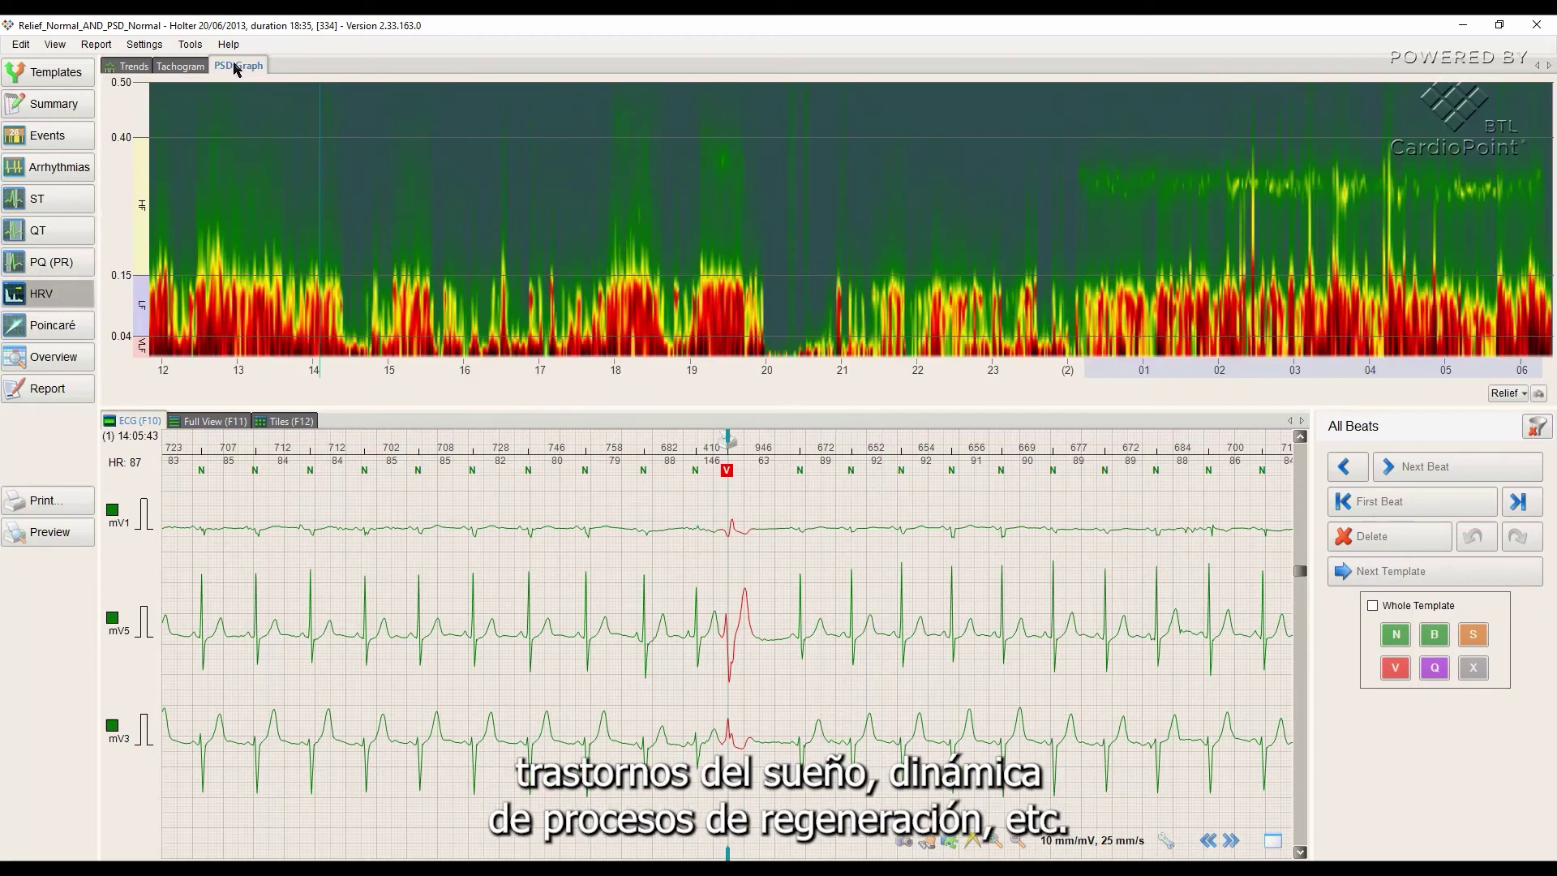